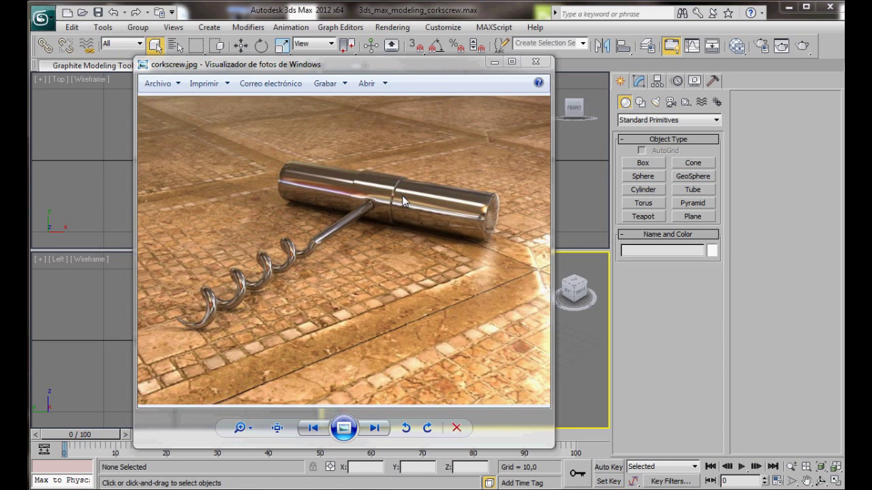
Minimize the corkscrew reference photo and accept Generic Units in the units setup.
click(493, 62)
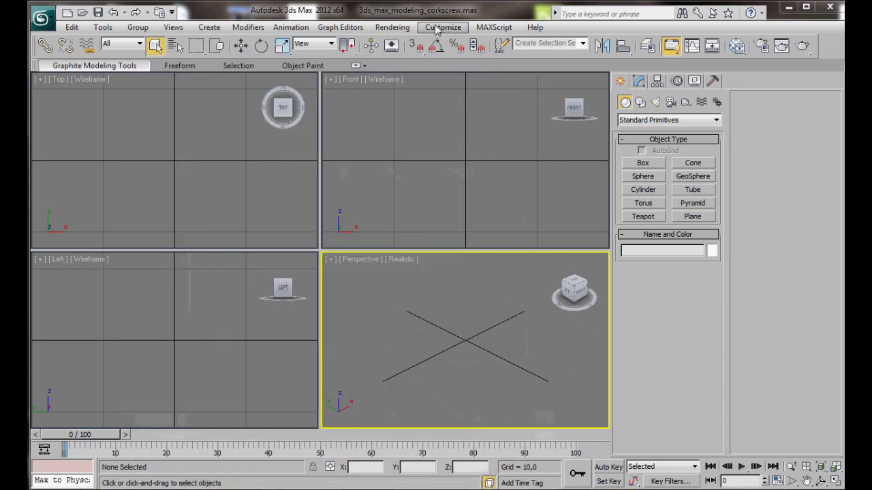
click(442, 27)
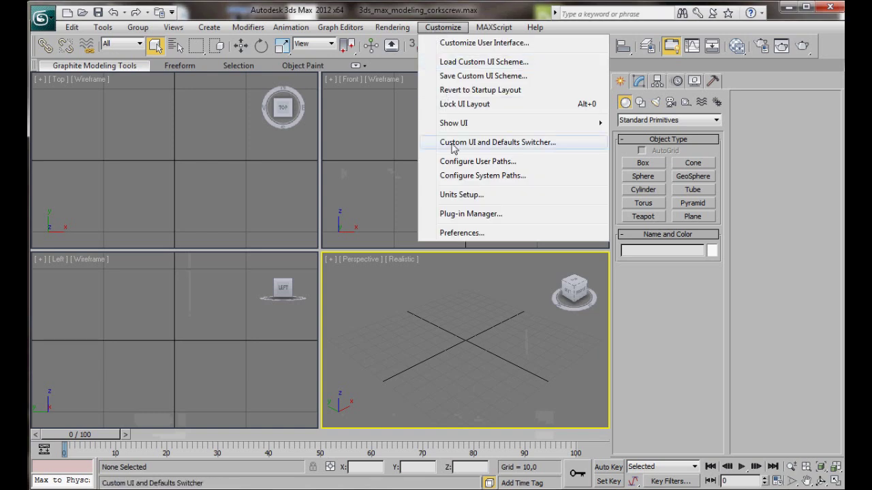
click(461, 194)
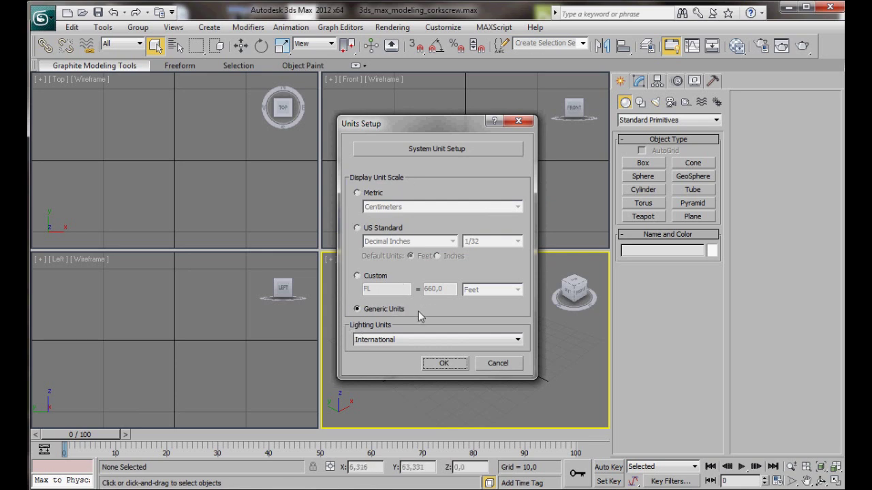
click(444, 363)
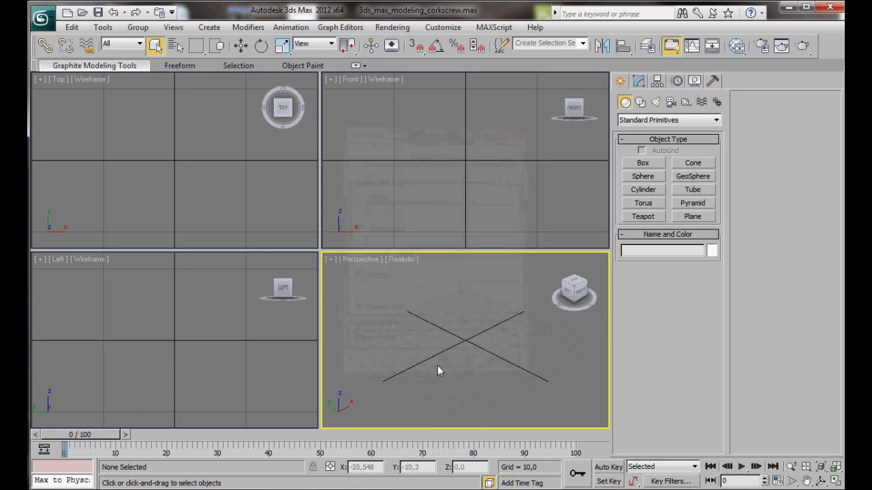
Create a cylinder in the Left viewport near the origin, with a radius of about 26 and a height of about 167.
click(492, 143)
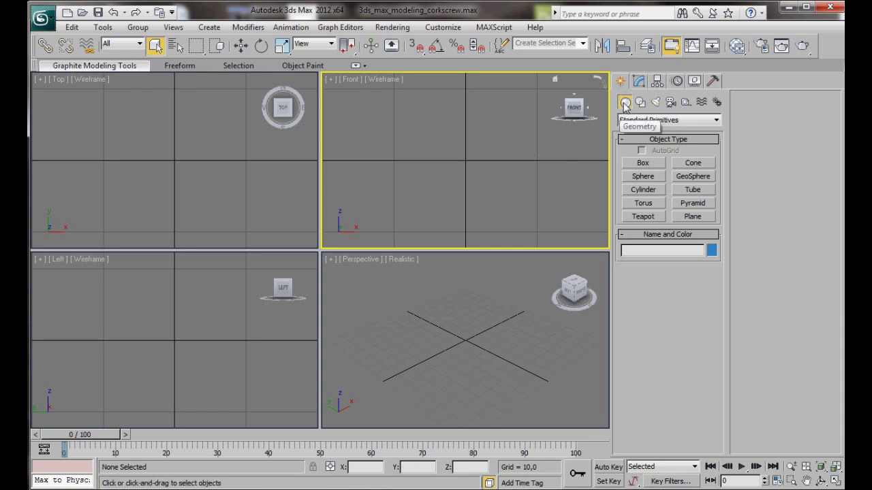
click(643, 190)
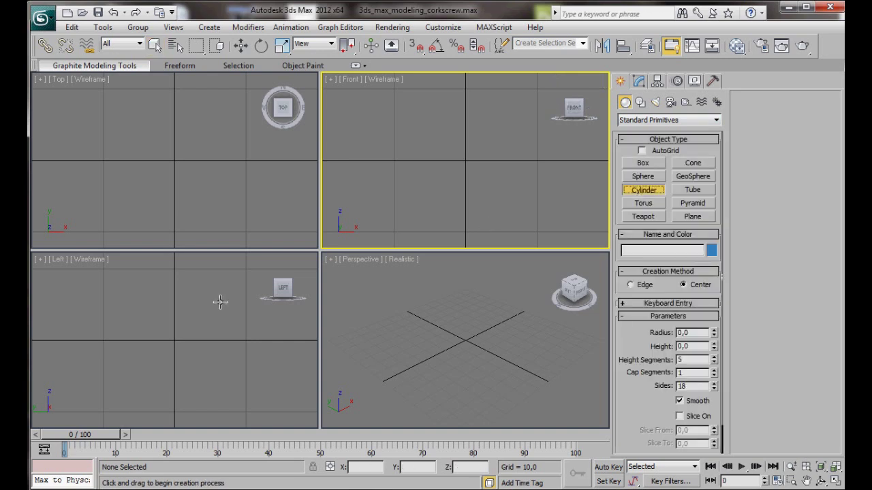
drag(175, 321, 177, 339)
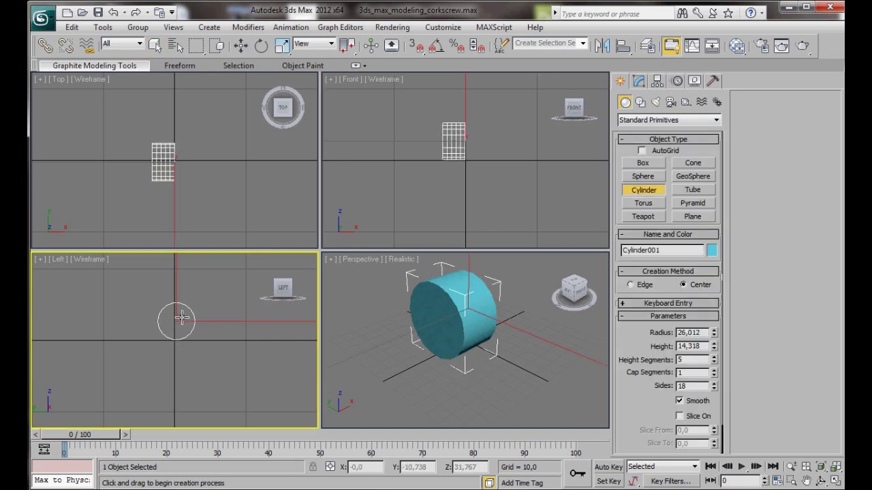
click(211, 220)
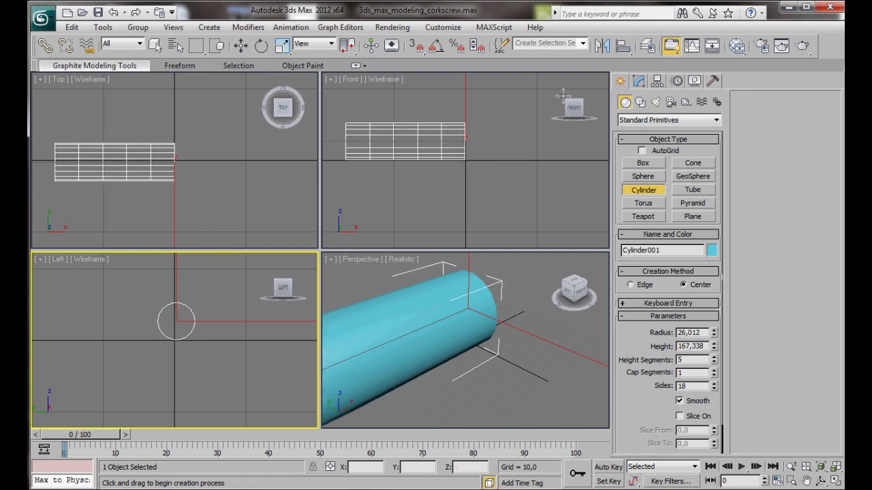
Set the cylinder's radius to 20 and its height to 200.
click(639, 81)
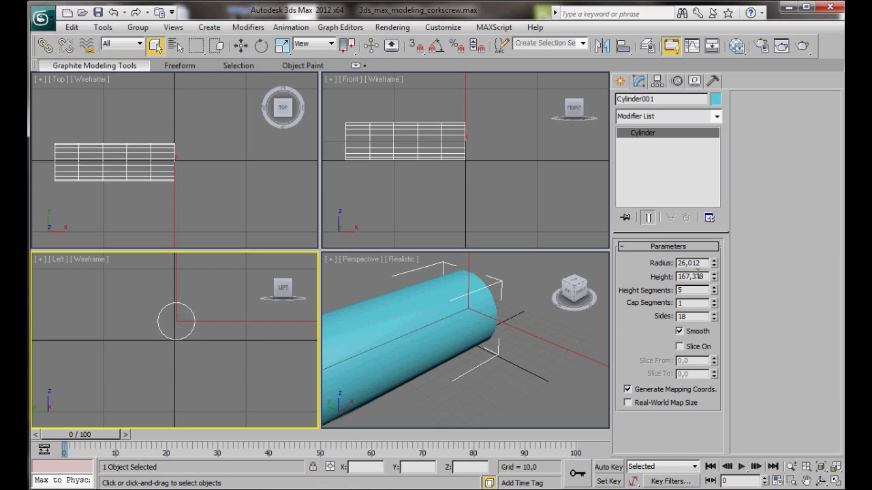
drag(702, 263, 662, 268)
text(20)
drag(705, 277, 649, 279)
text(200)
key(Return)
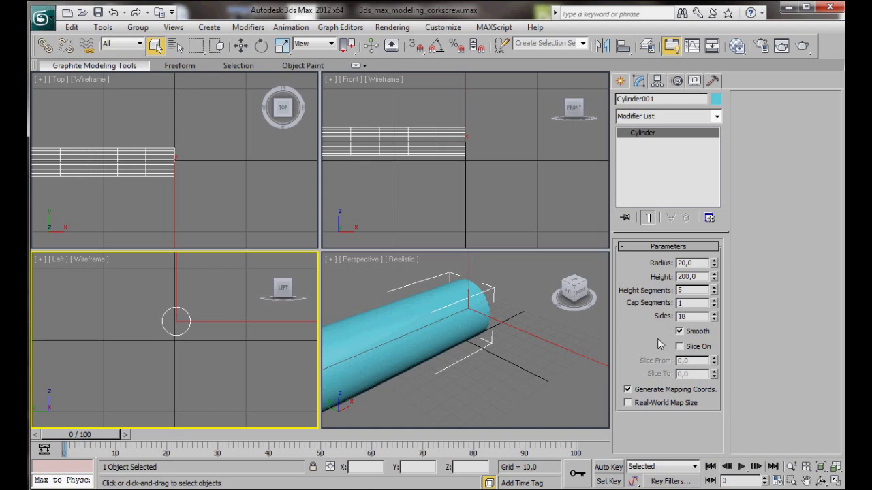
Convert the cylinder to an Editable Poly.
click(429, 150)
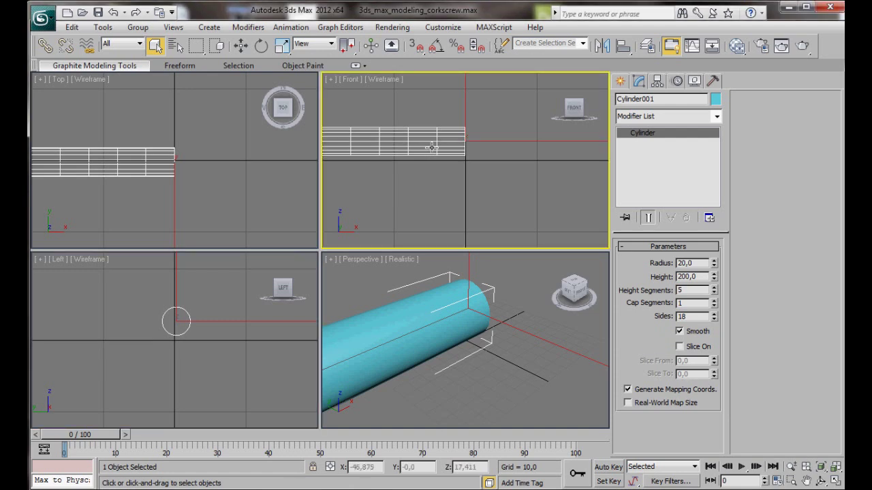
right_click(431, 146)
mouse_move(443, 263)
click(545, 278)
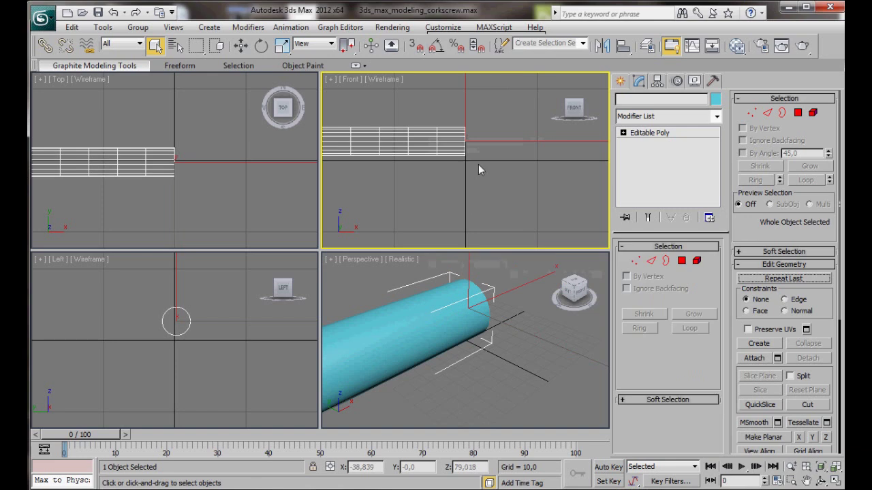
Move the cylinder in the Front viewport so it is centred lengthwise on the origin and rests on the ground plane.
click(240, 45)
drag(560, 142, 617, 148)
drag(531, 98, 575, 147)
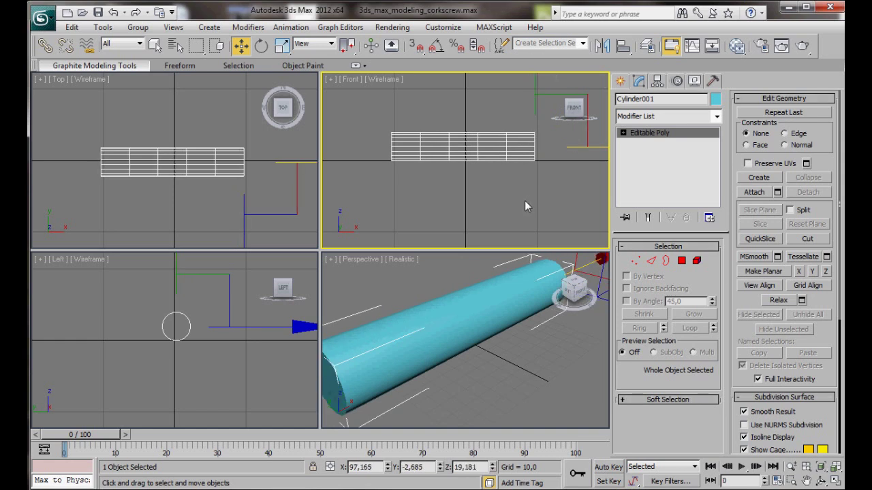
Deselect the cylinder and turn on Edged Faces display in the Perspective viewport.
click(384, 279)
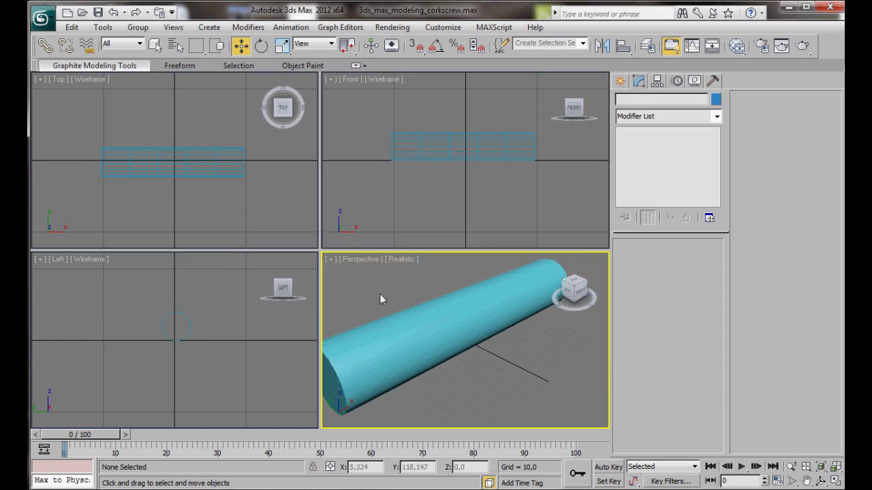
click(401, 261)
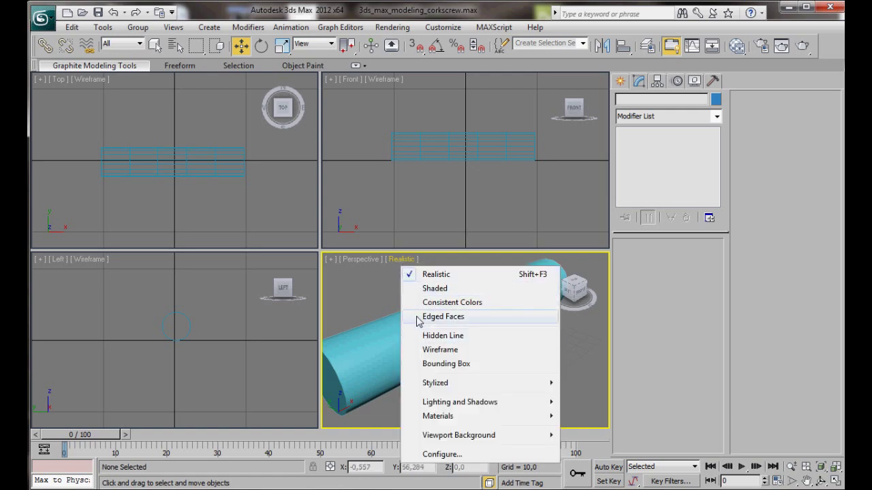
click(443, 317)
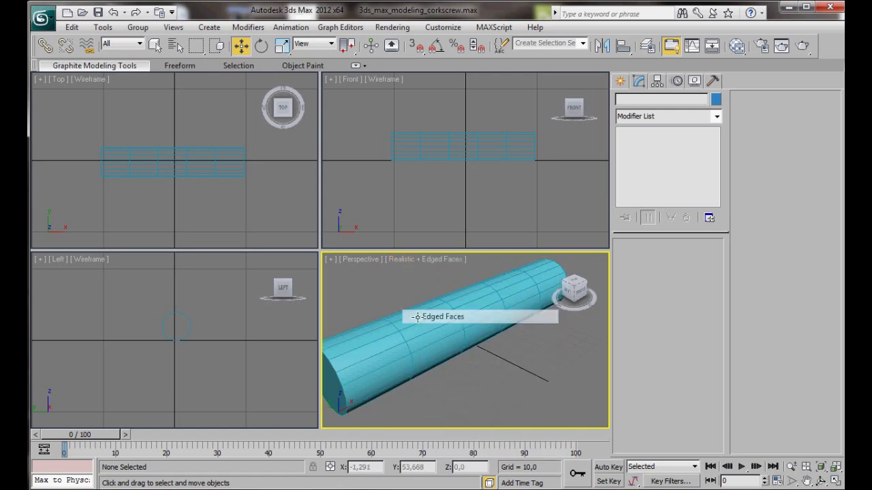
Detach the cylinder's middle ring of polygons as a clone, keeping the original polygons in place.
click(451, 332)
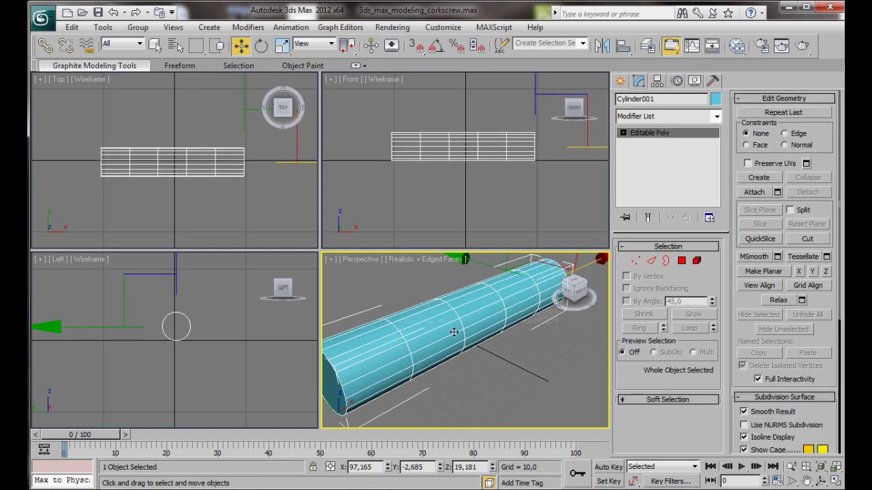
click(682, 261)
scroll(477, 198, up, 5)
middle_drag(467, 219, 490, 224)
drag(464, 123, 485, 221)
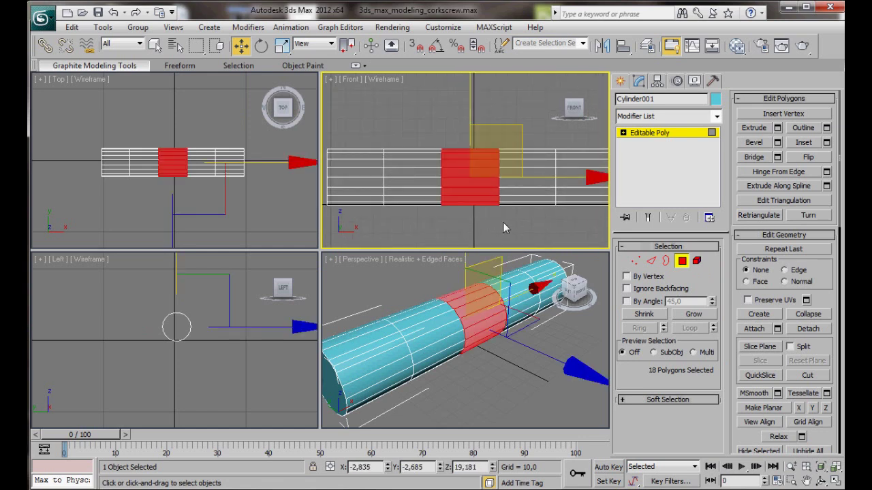
click(808, 329)
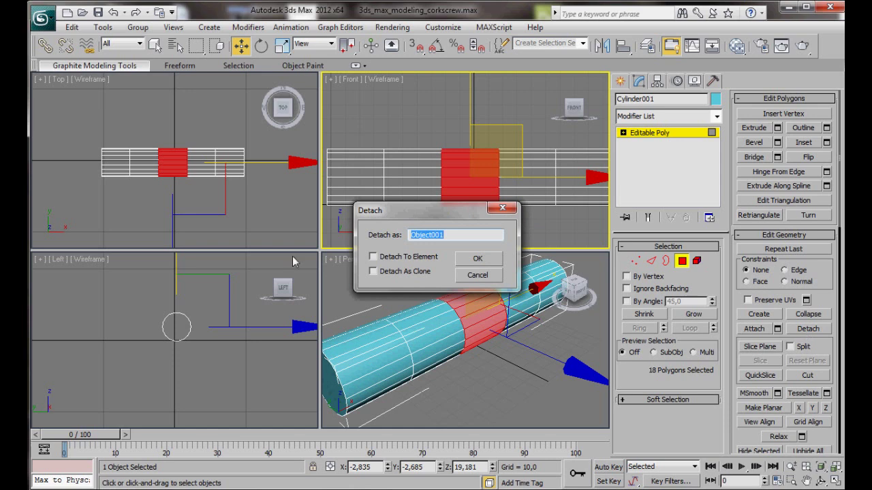
click(374, 272)
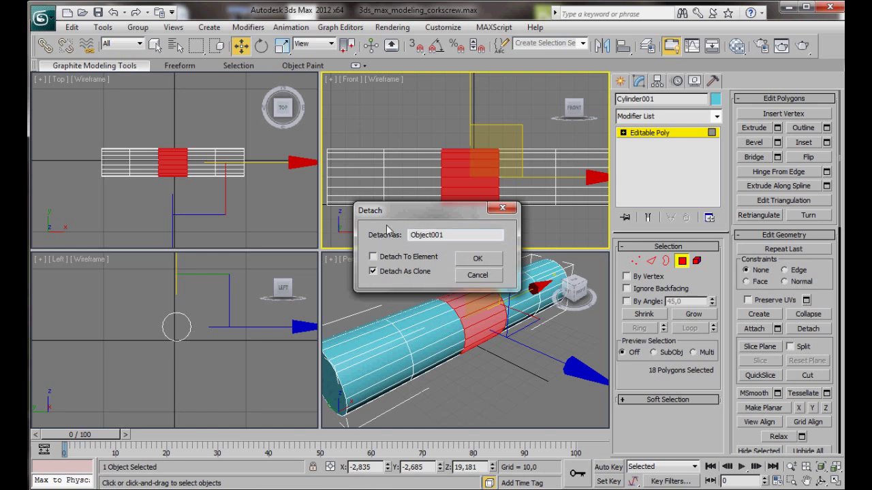
click(467, 262)
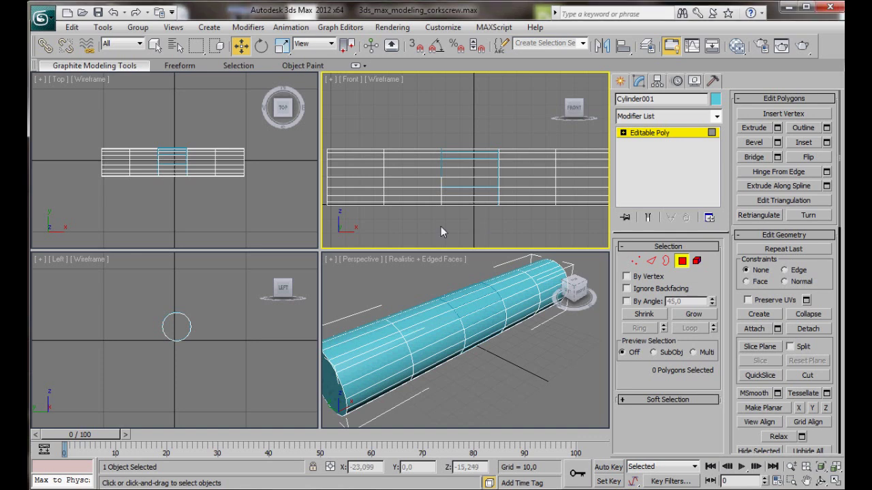
Connect the lengthwise edges of the cylinder's left end section in the Front view with 1 segment, pinch 0 and slide 94.
middle_drag(451, 223, 450, 224)
click(650, 262)
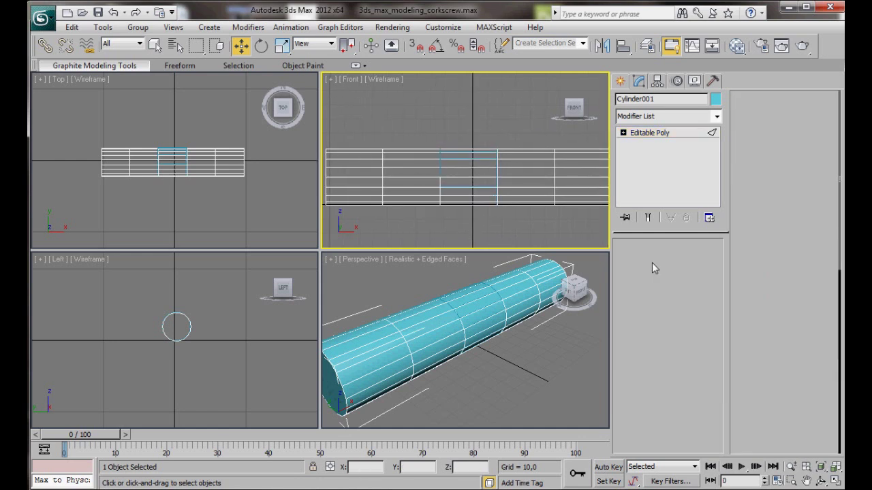
drag(343, 120, 359, 230)
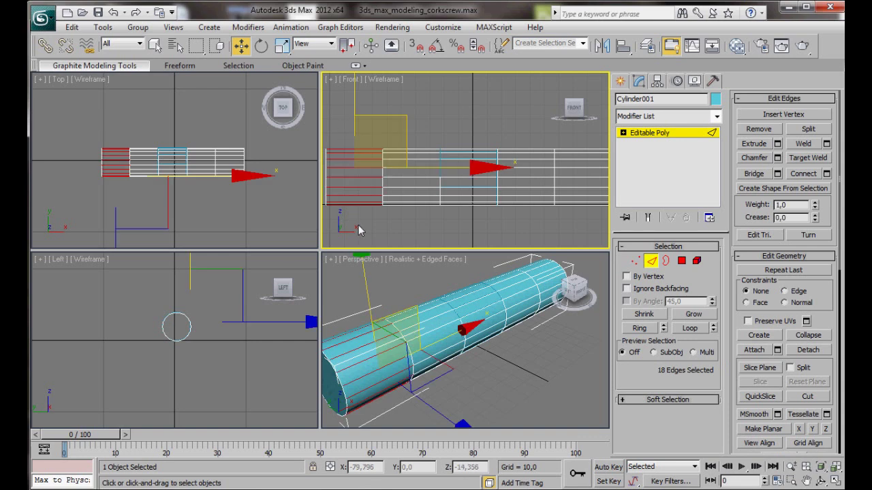
click(827, 174)
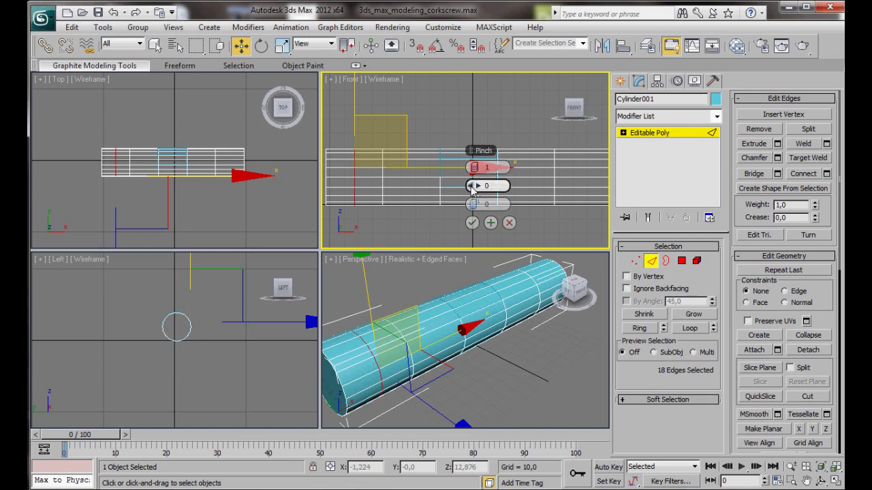
drag(476, 204, 711, 218)
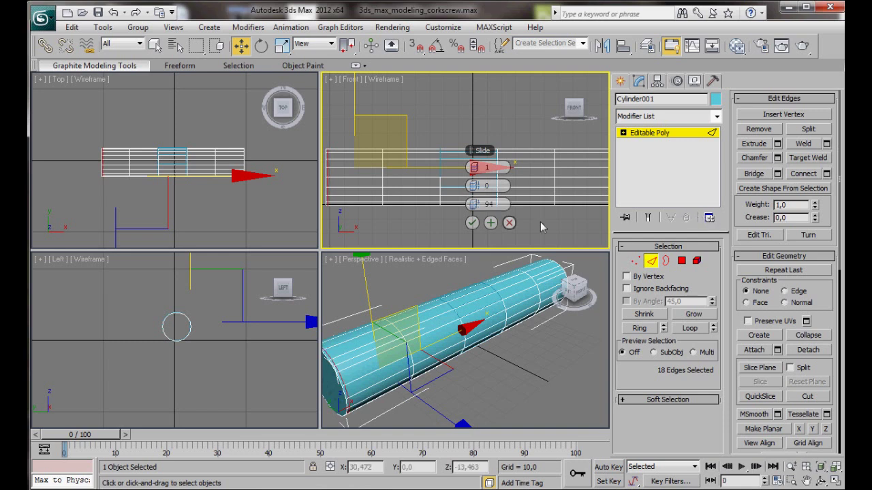
click(472, 223)
Connect the lengthwise edges of the cylinder's right end section in the Front view with 1 segment, pinch 0 and slide -94.
drag(569, 145, 595, 222)
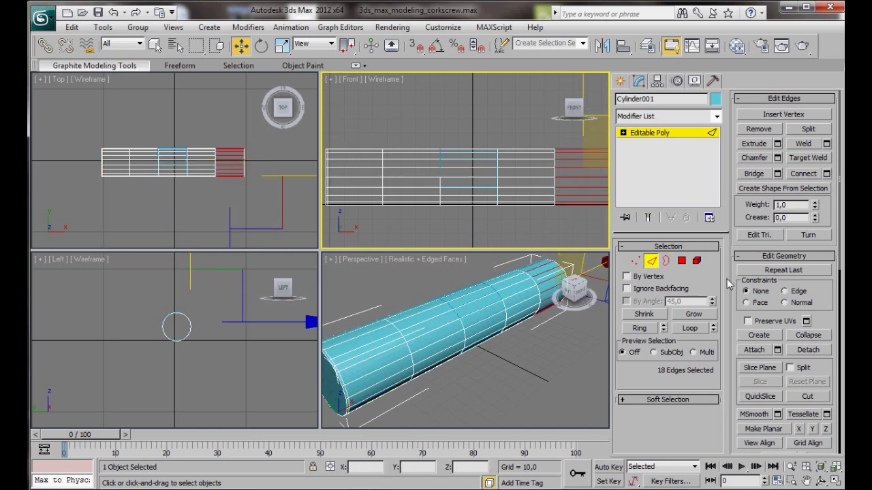
click(826, 173)
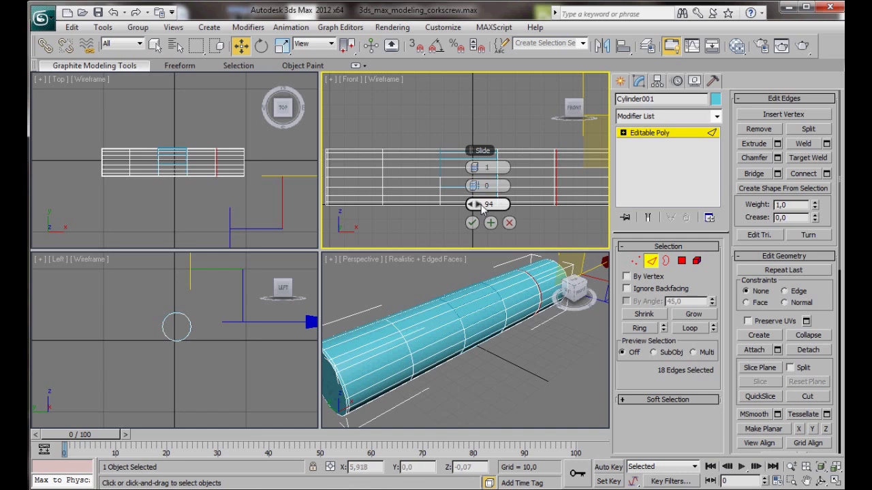
drag(471, 207, 10, 223)
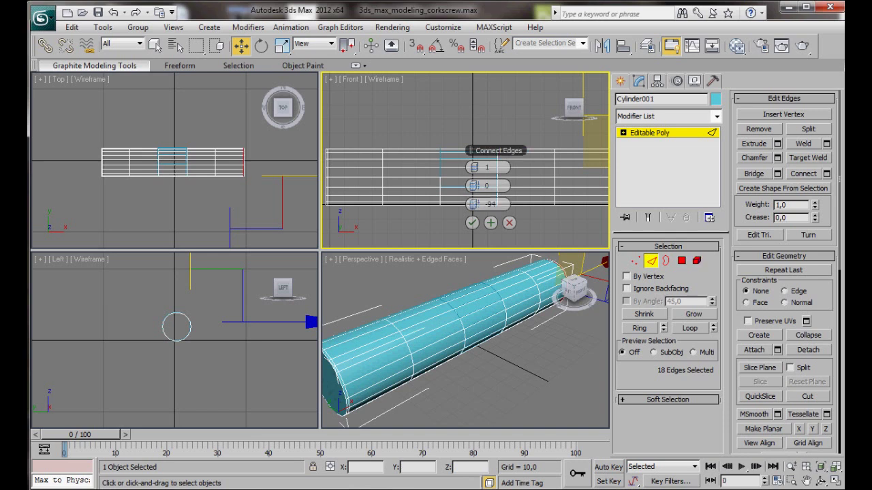
click(472, 222)
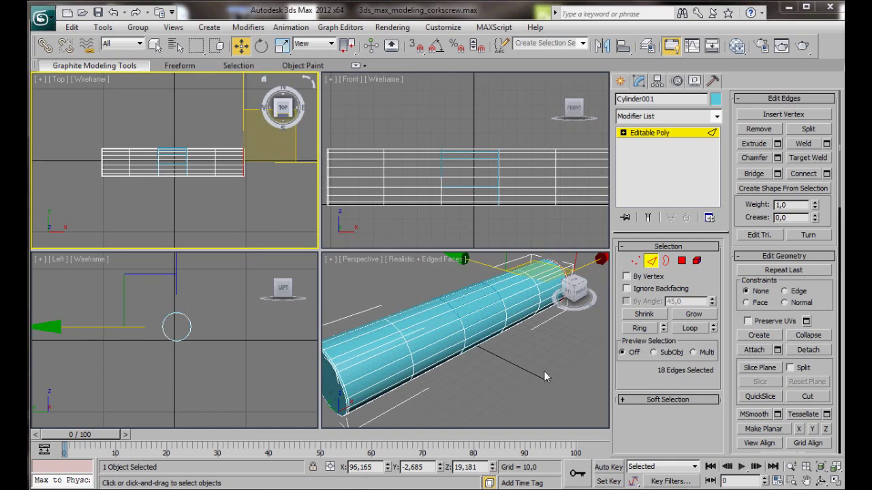
Select the two end cap polygons of the cylinder and inset them by 1.0.
click(682, 261)
click(331, 385)
alt+middle_drag(508, 382, 511, 363)
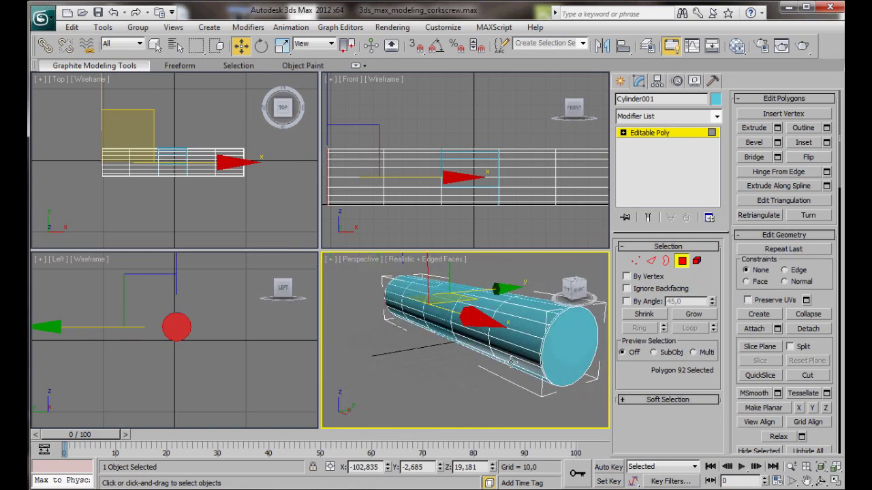
click(561, 348)
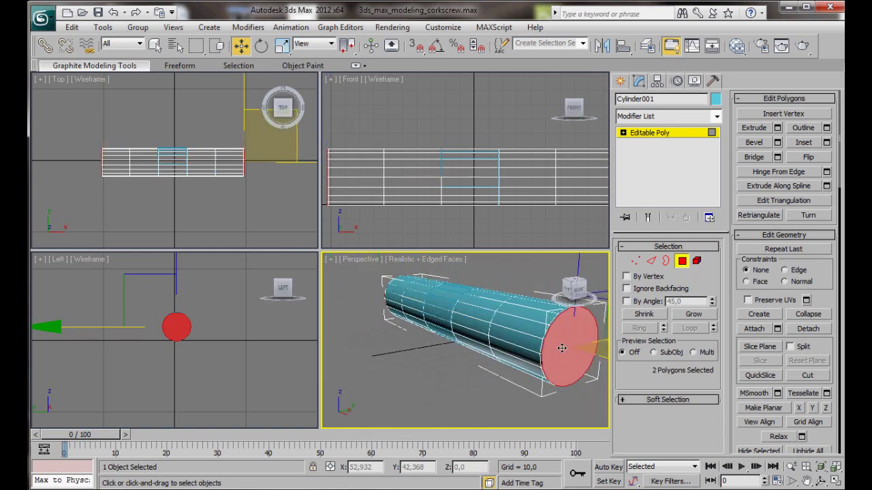
click(826, 143)
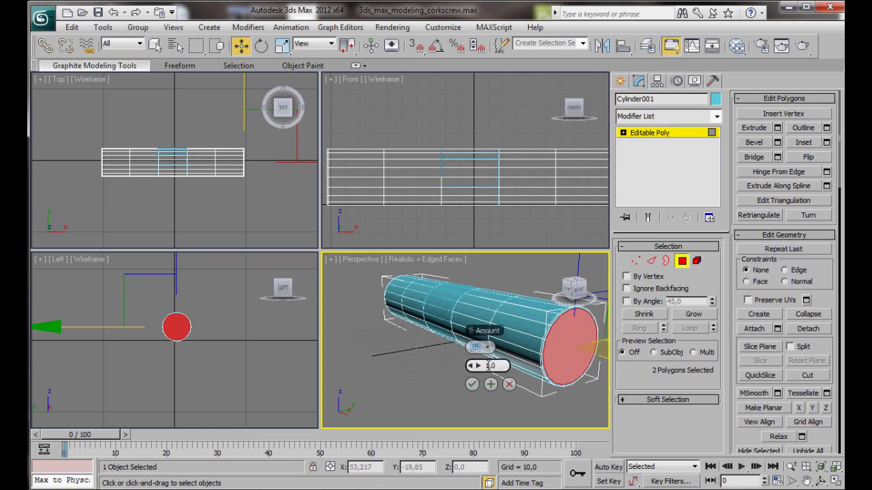
click(470, 385)
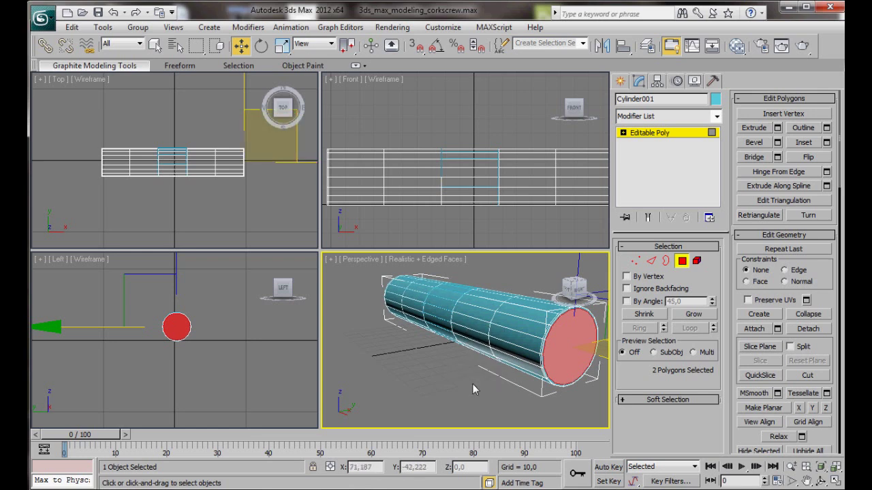
Extrude all polygons of the detached middle band, Object001, by 2.0 along their local normals.
key(q)
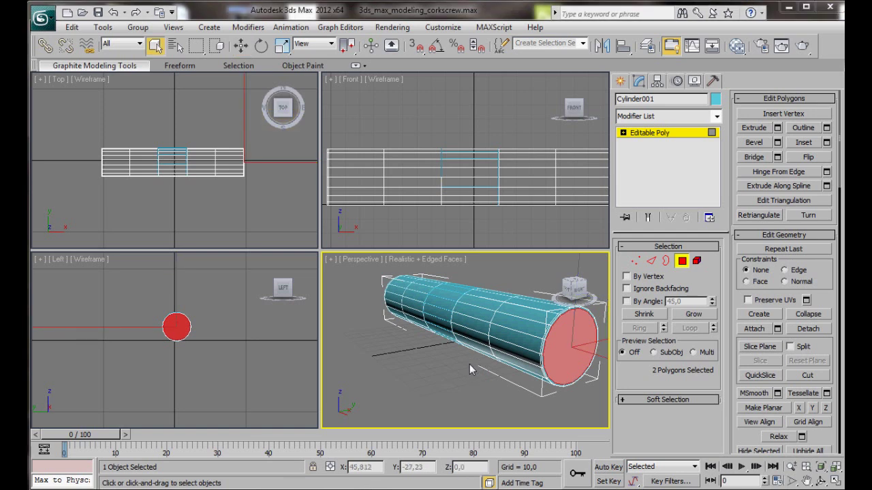
click(174, 46)
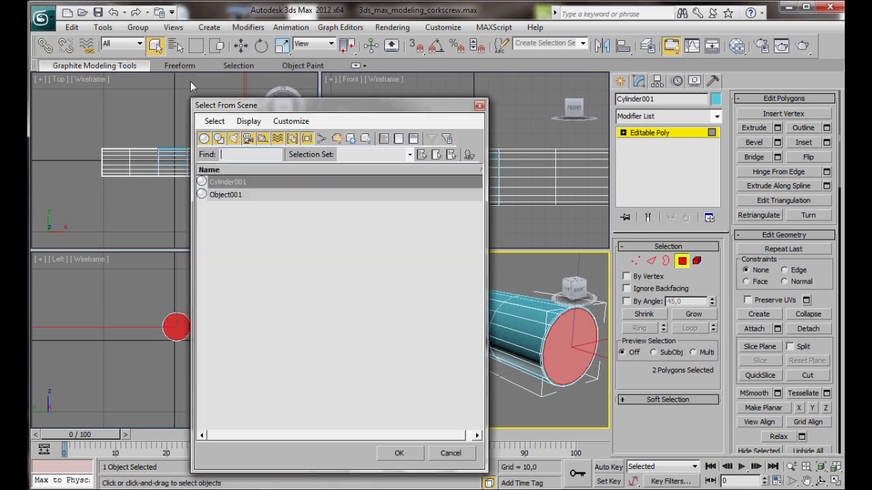
click(219, 196)
click(399, 454)
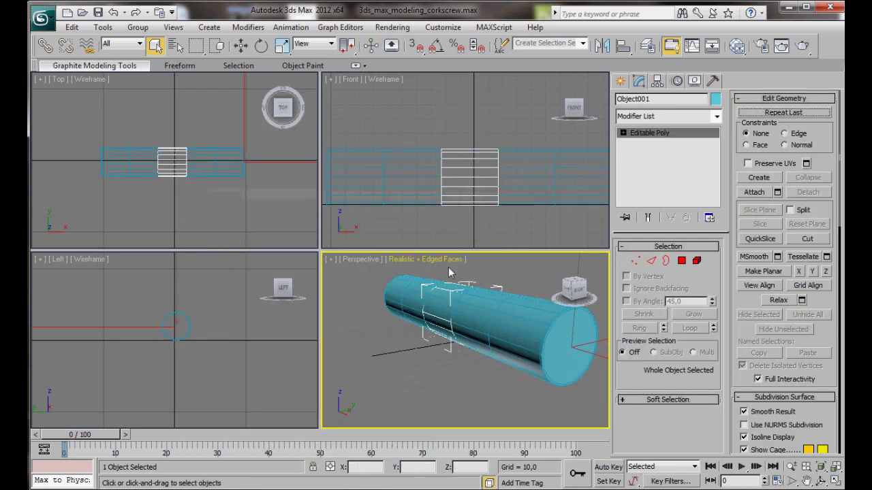
click(682, 262)
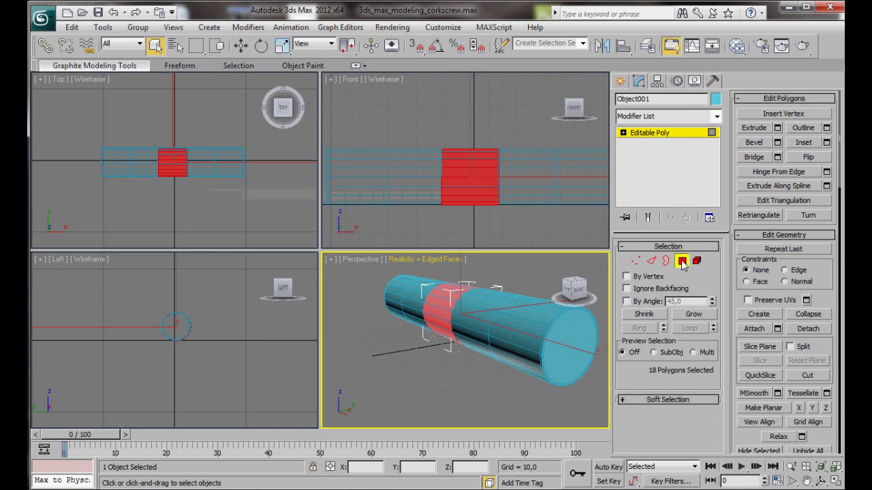
click(777, 128)
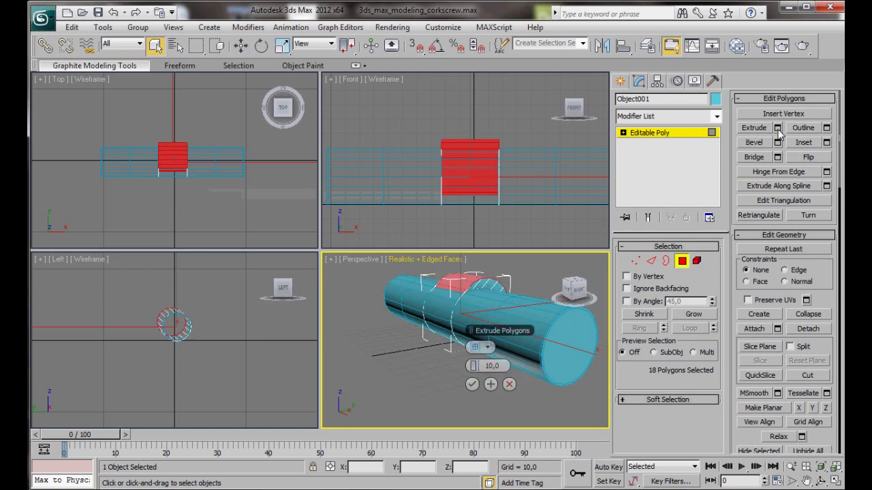
click(489, 349)
click(522, 368)
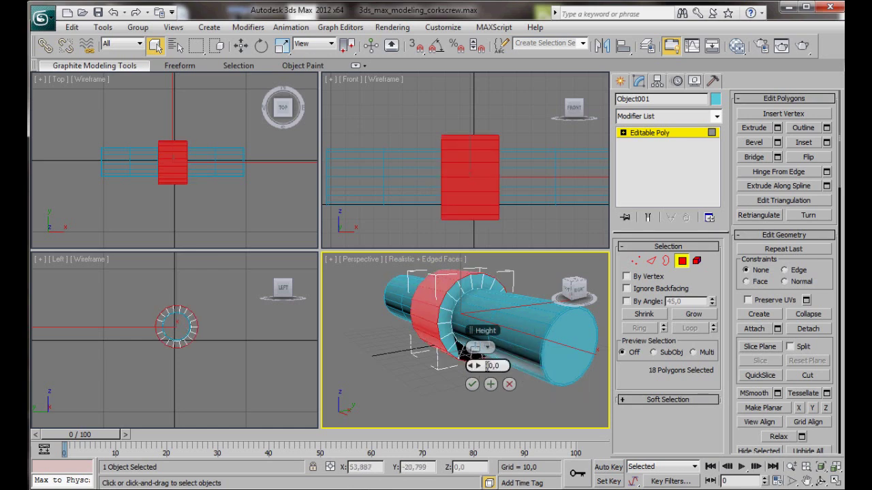
double_click(488, 366)
text(2)
key(Return)
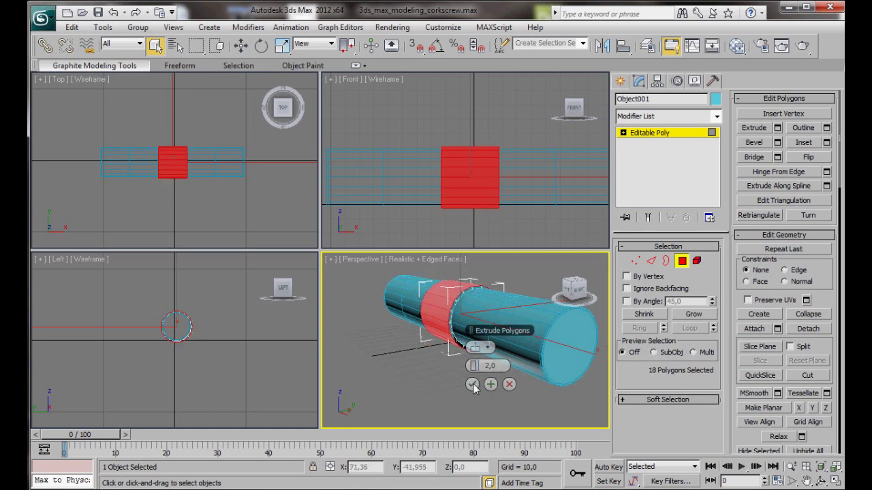
click(471, 385)
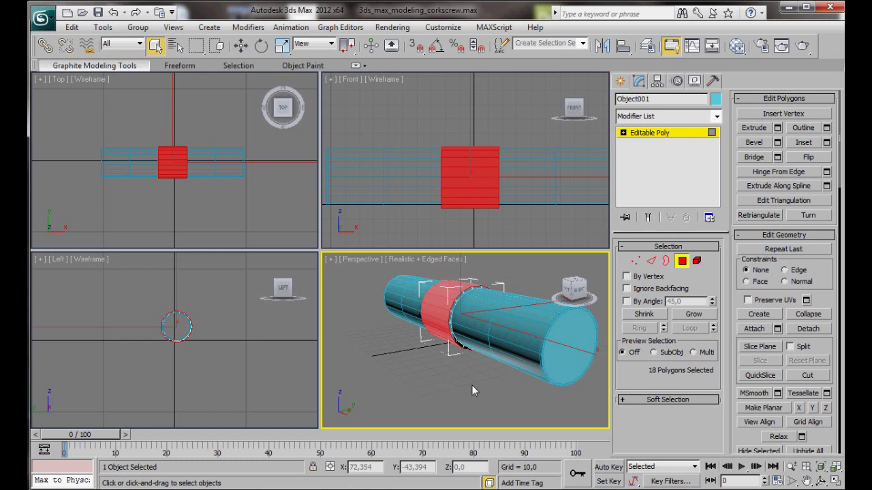
Chamfer the outer and inner edge loops of the band's right rim by 0.5 with 1 segment.
click(652, 264)
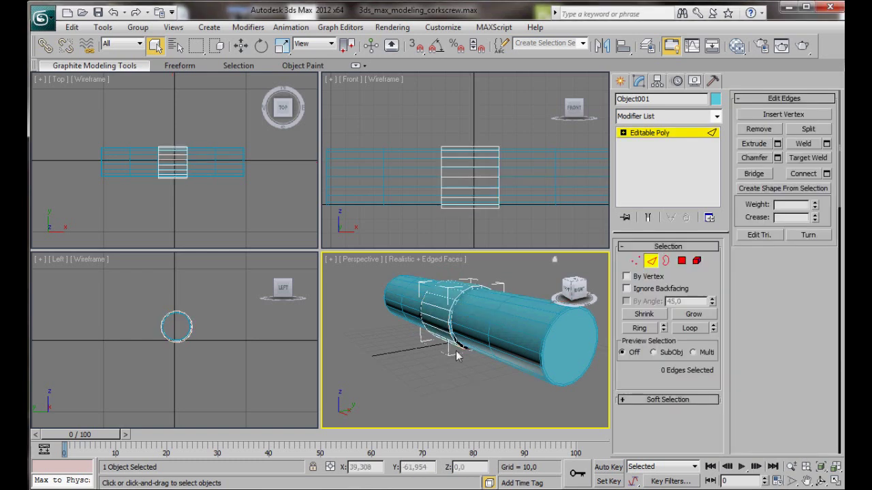
scroll(412, 382, up, 5)
scroll(430, 398, down, 2)
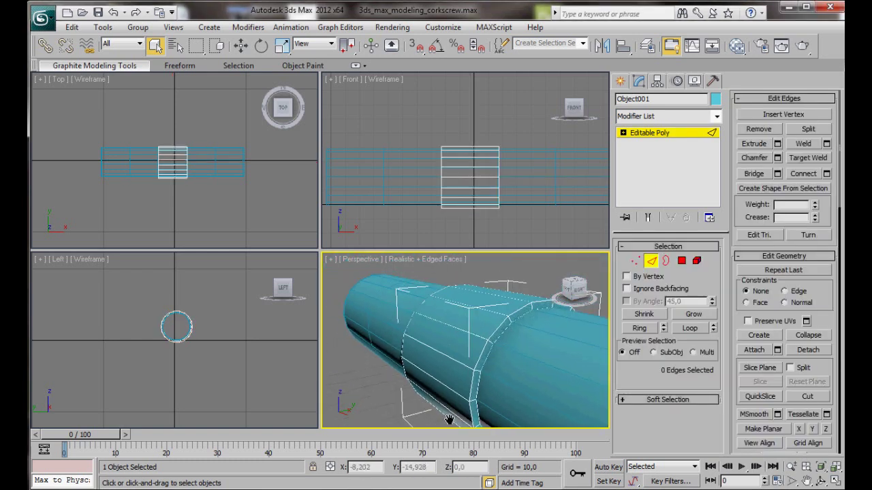
scroll(439, 412, up, 4)
click(479, 292)
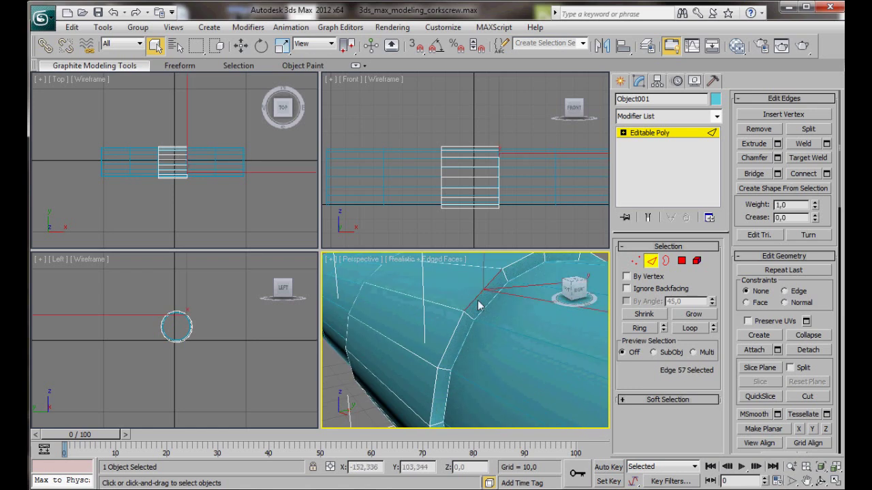
ctrl+click(481, 308)
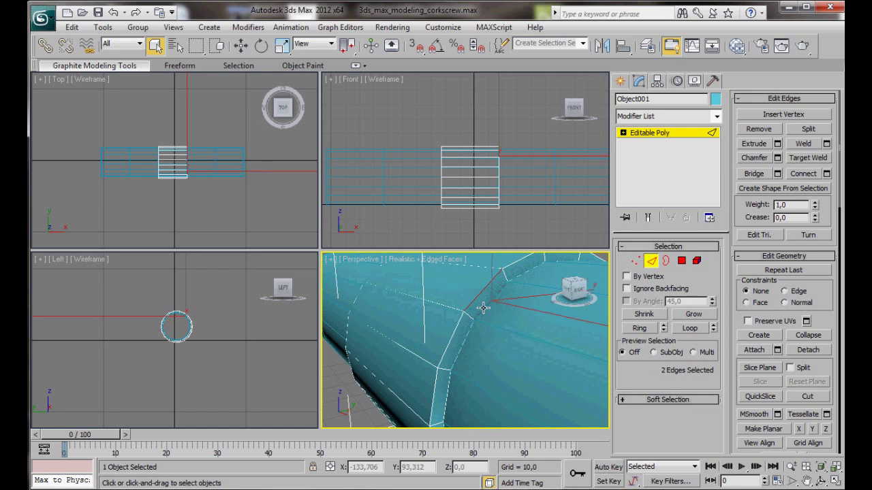
click(695, 330)
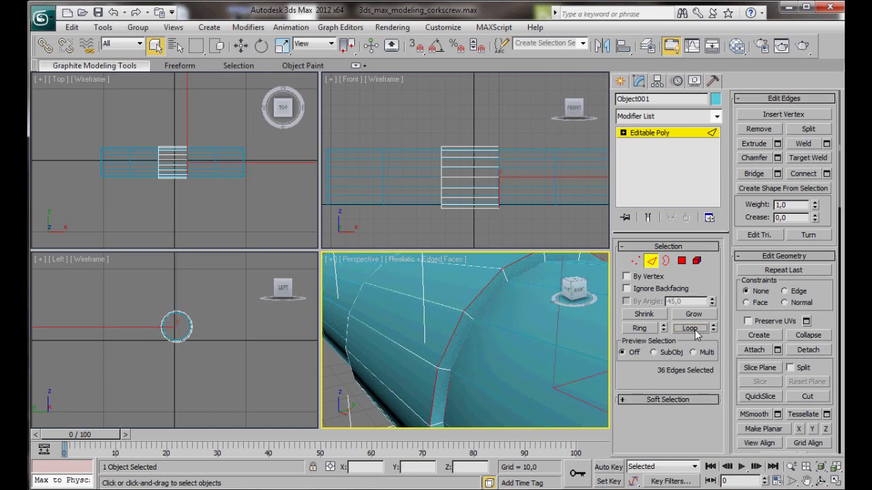
click(826, 174)
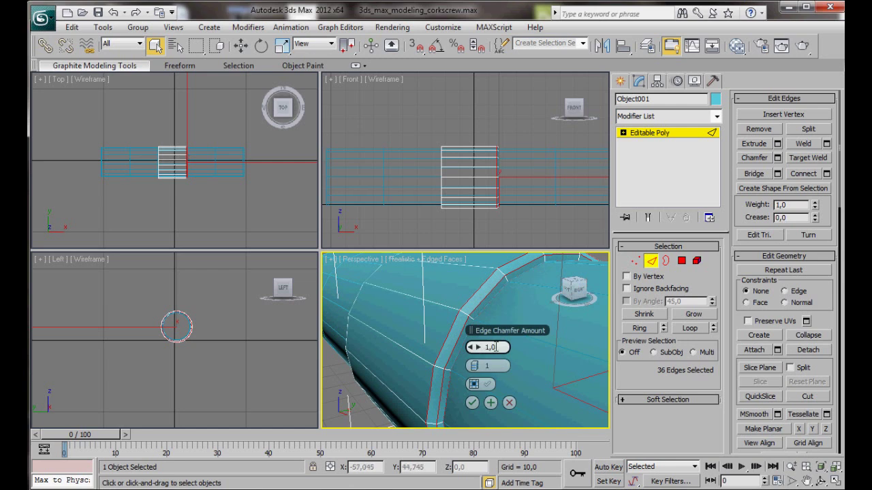
text(0,5)
click(480, 368)
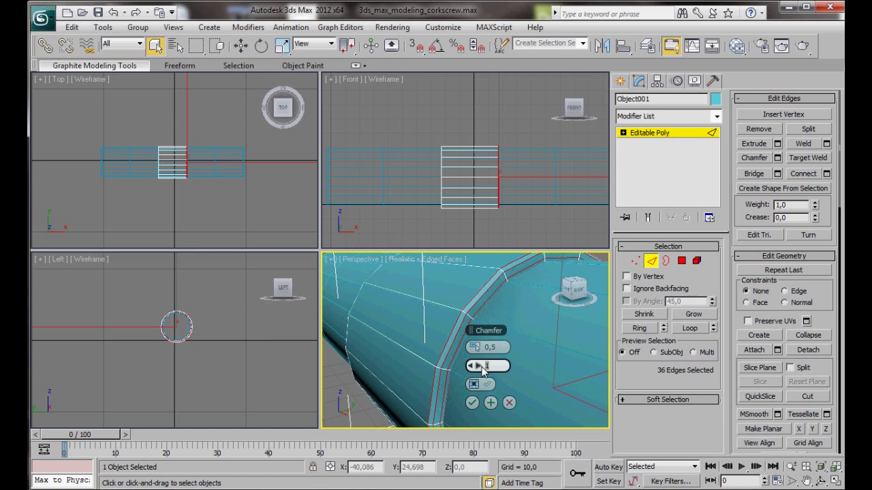
click(471, 402)
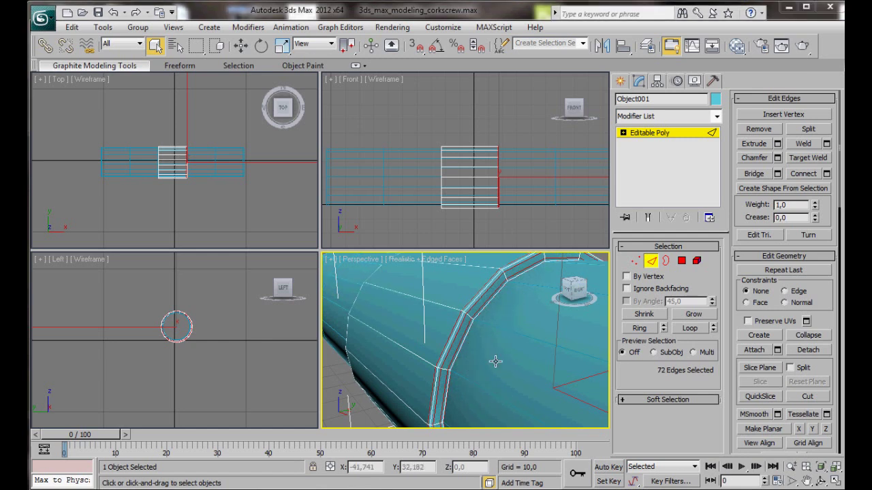
Chamfer both edge loops of the band's left rim with the same settings as the right rim.
alt+middle_drag(472, 356, 610, 365)
click(517, 330)
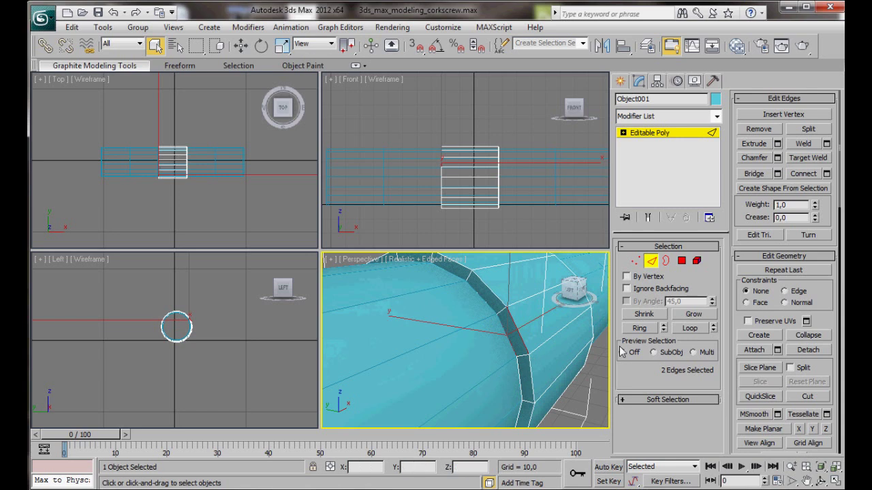
click(690, 328)
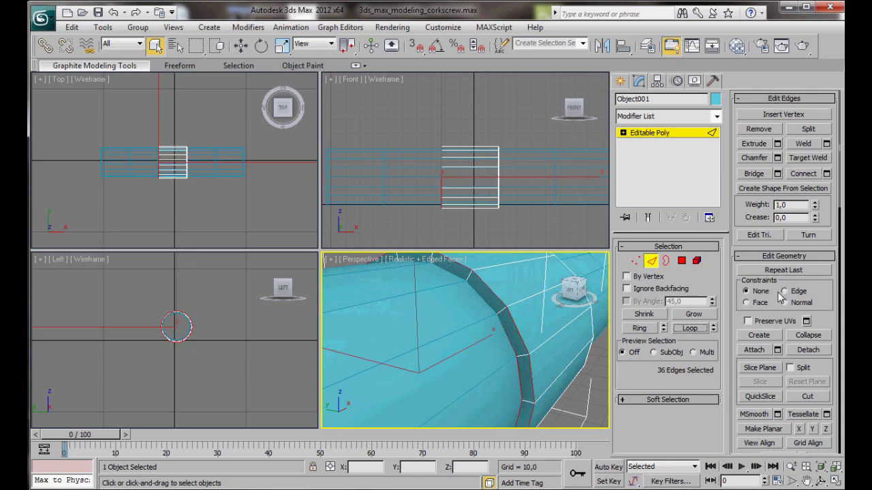
click(777, 157)
click(472, 403)
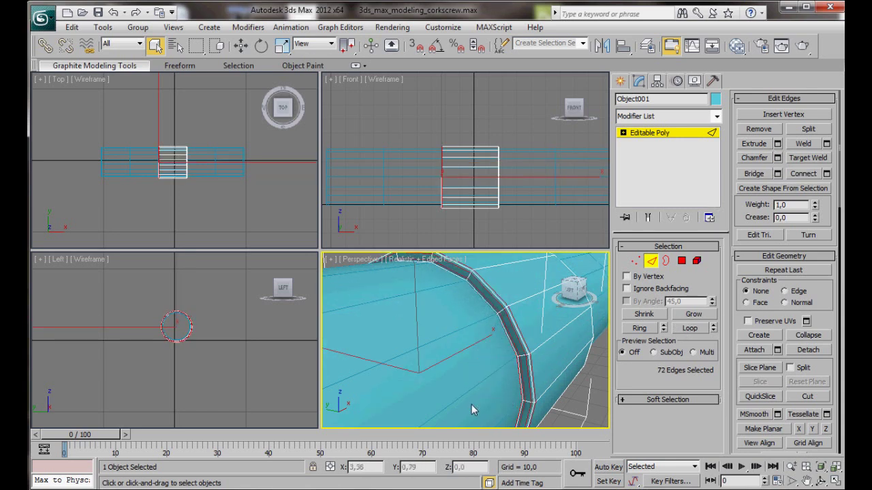
Connect the band's lengthwise edges in the Front view with 2 segments, pinch 95 and slide 0.
alt+middle_drag(566, 368, 501, 364)
scroll(475, 360, down, 5)
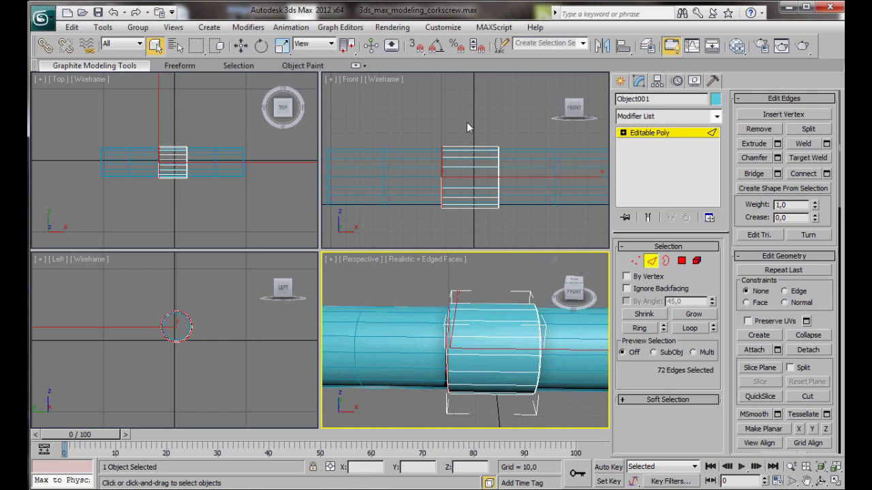
drag(465, 113, 485, 231)
click(826, 174)
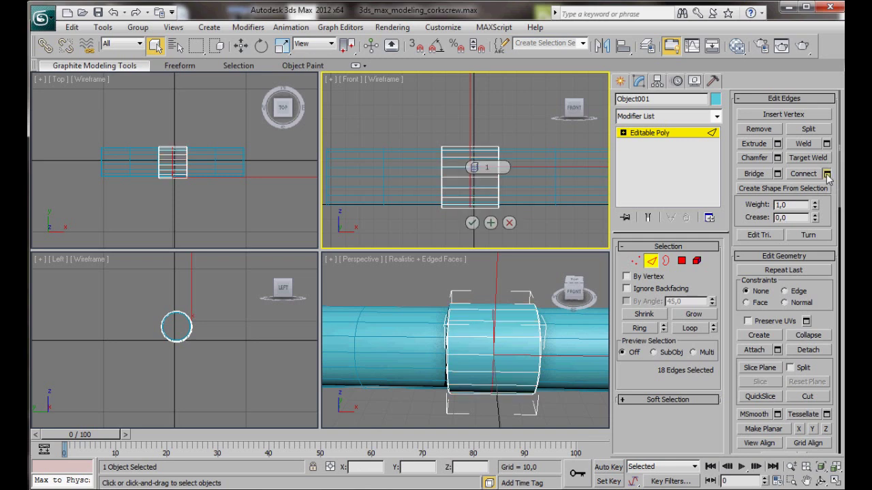
click(478, 169)
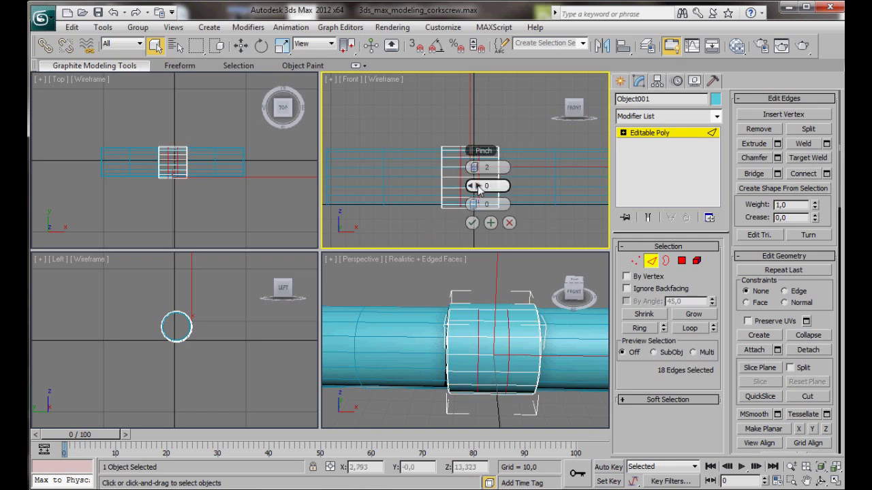
drag(476, 188, 718, 193)
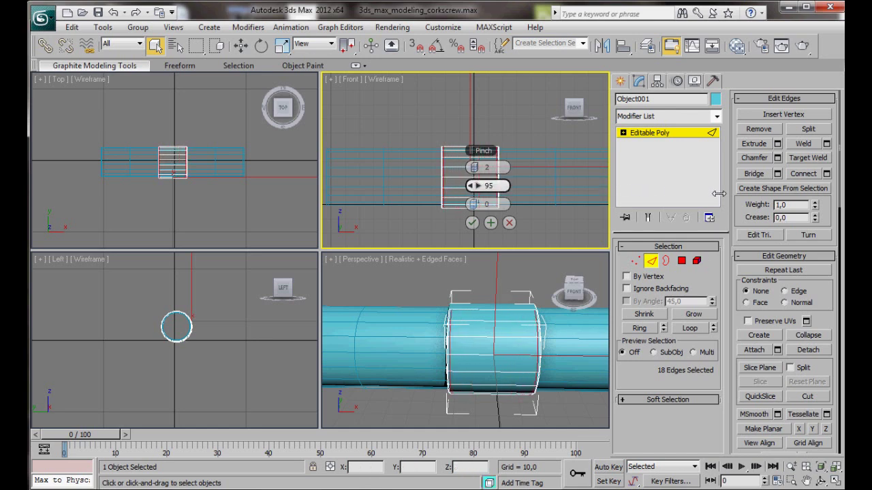
click(472, 222)
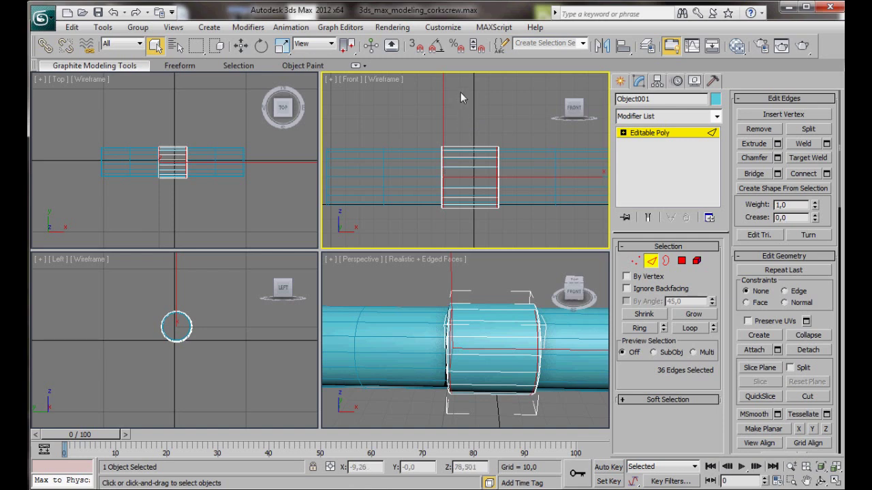
Connect the lengthwise edges between the band's two support loops with 5 segments, pinch 0 and slide 0.
drag(461, 103, 461, 230)
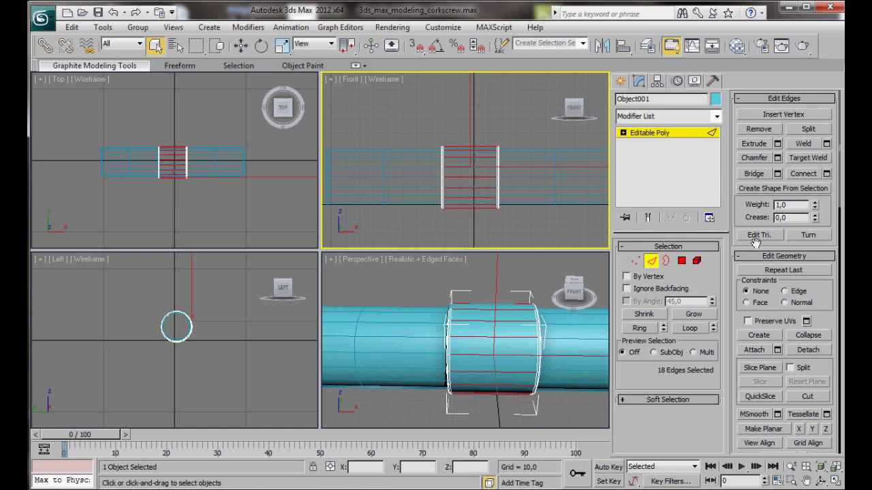
click(827, 175)
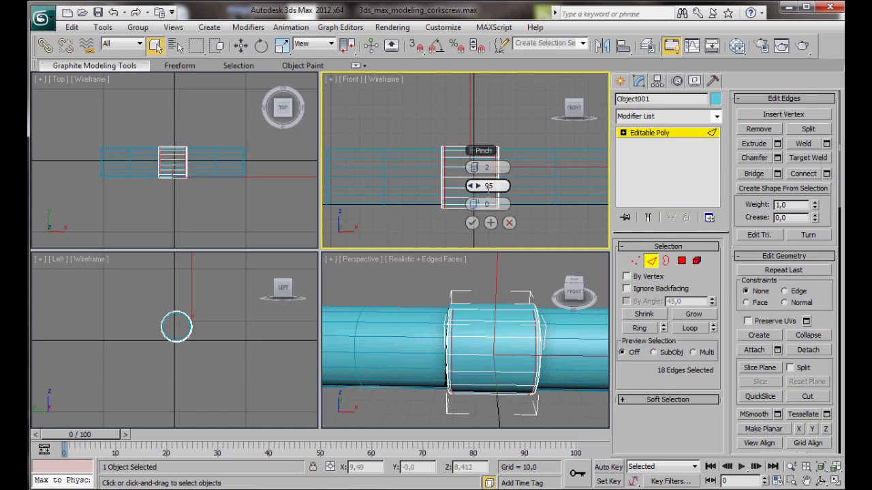
right_click(479, 187)
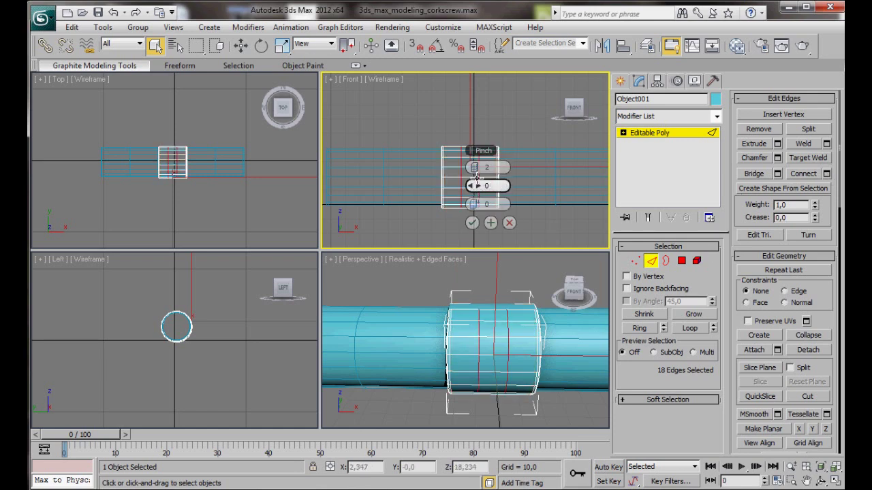
drag(477, 168, 479, 154)
click(472, 222)
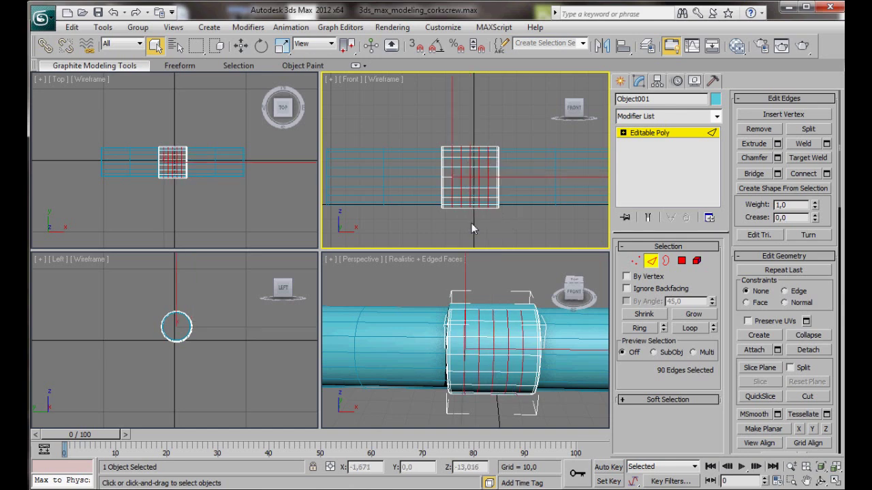
Select a two-by-two block of polygons at the middle of the band's front and inset it by 1.0.
click(681, 261)
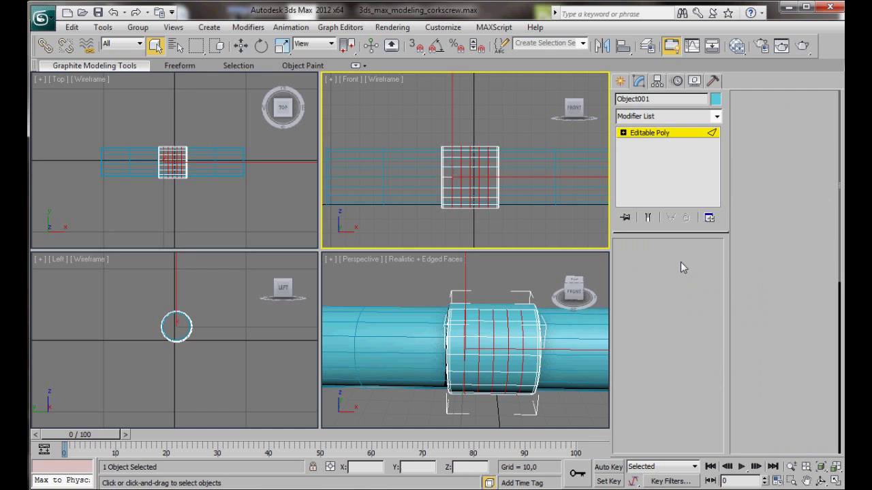
click(475, 216)
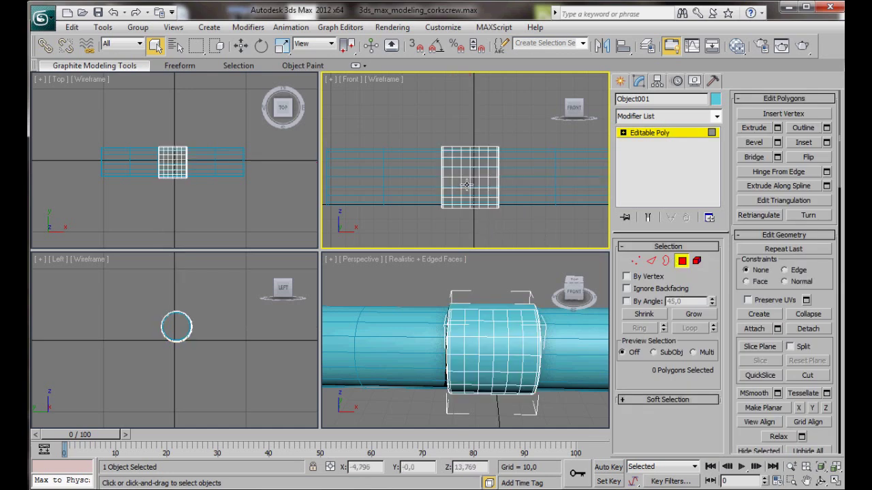
middle_drag(488, 337, 481, 339)
click(480, 361)
click(490, 361)
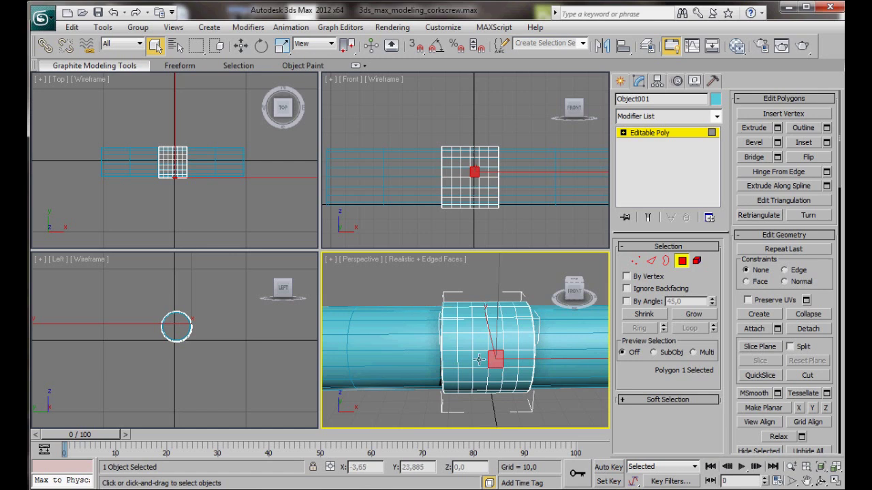
ctrl+click(479, 360)
ctrl+click(480, 376)
ctrl+click(494, 375)
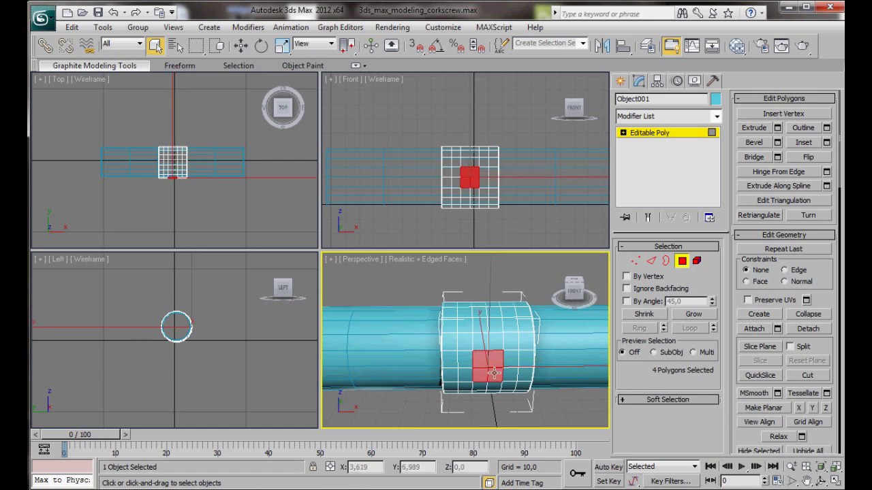
scroll(537, 397, up, 5)
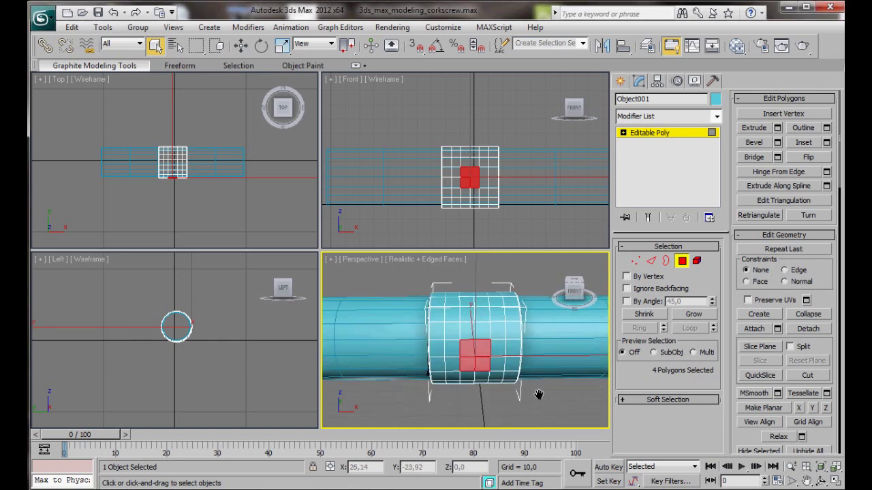
scroll(538, 389, up, 2)
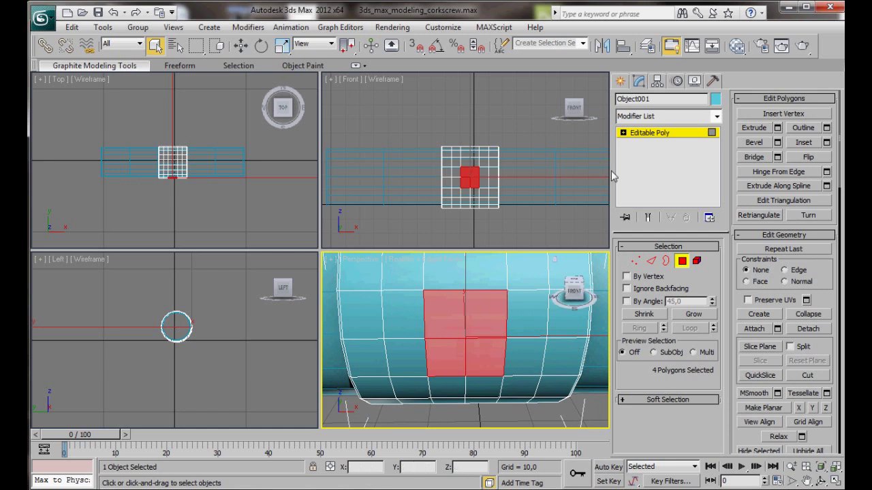
click(826, 143)
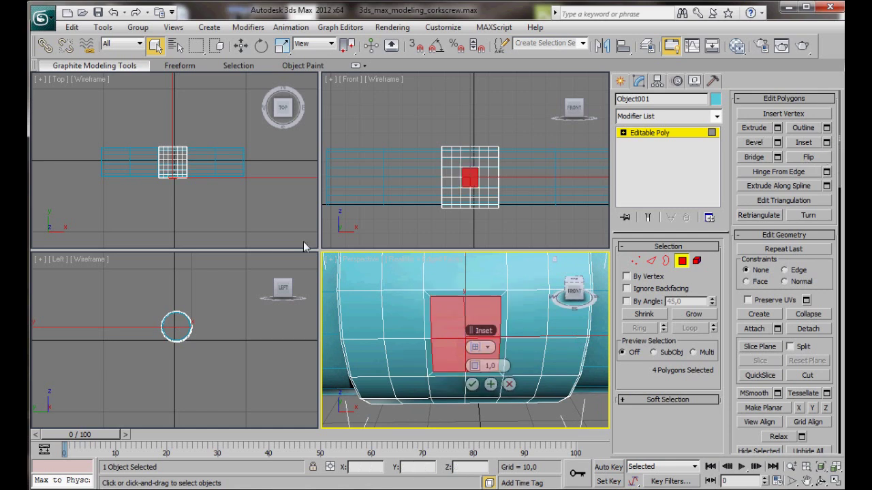
click(472, 386)
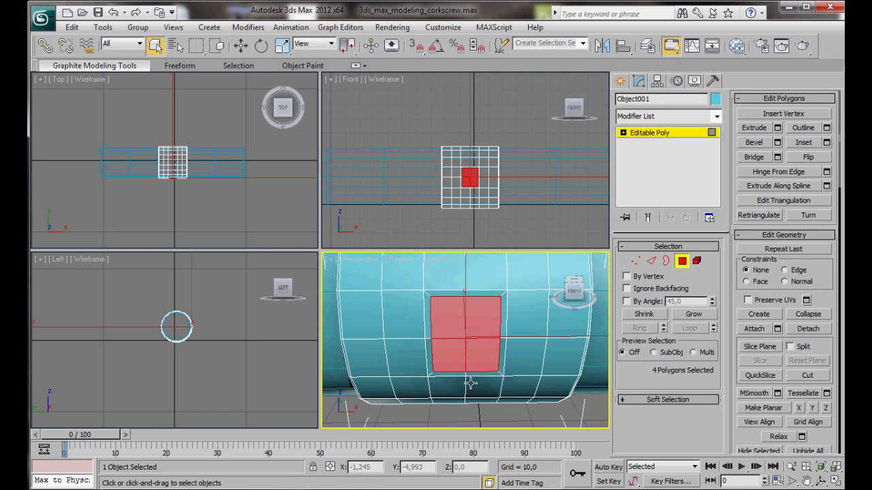
Weld the nine vertices of the inset block into a single centre vertex with a threshold of about 8.98.
click(636, 262)
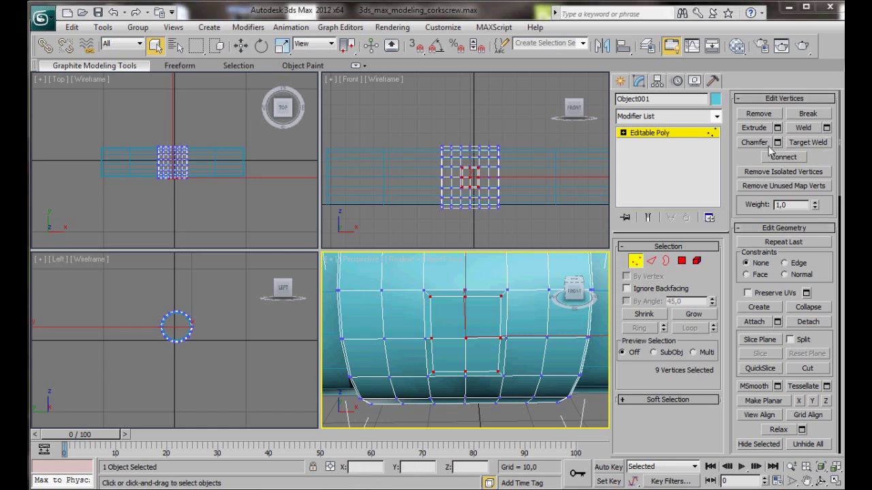
click(826, 128)
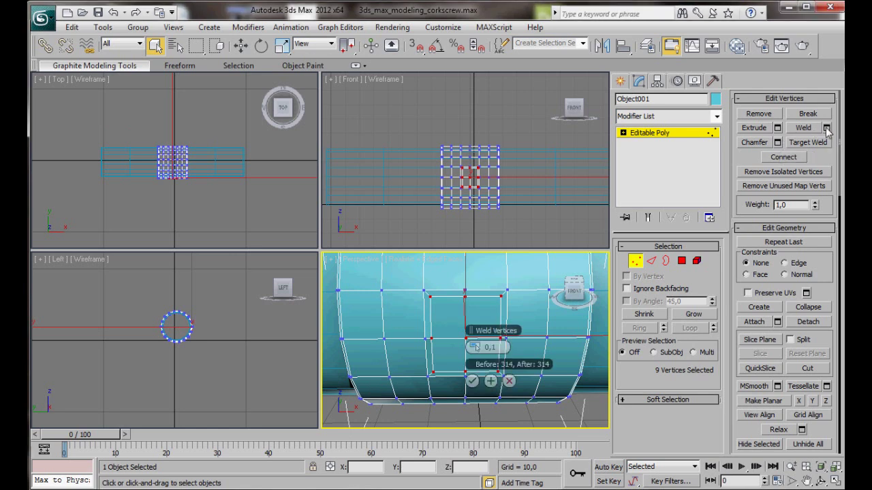
drag(475, 348, 492, 348)
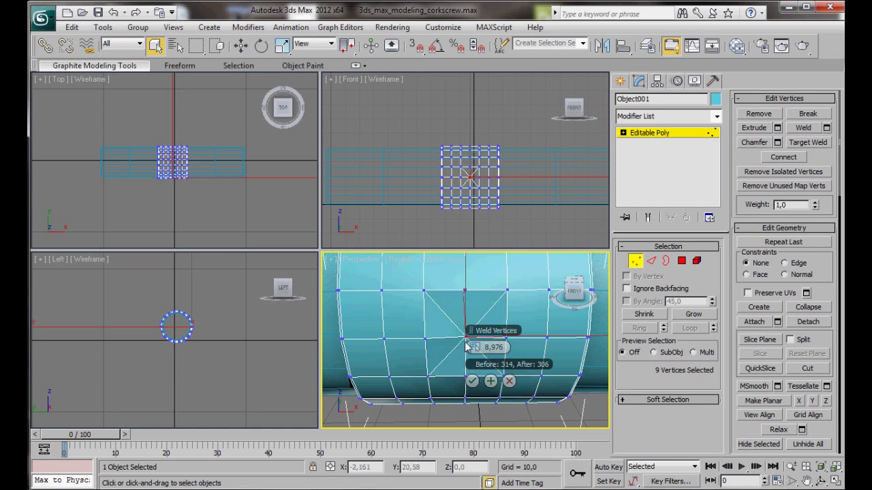
click(472, 382)
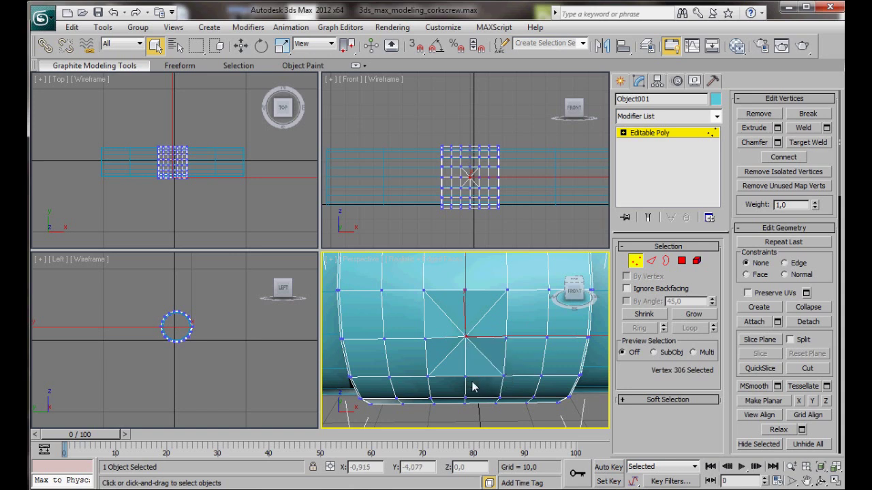
Chamfer the welded centre vertex by about 5.07 to form an octagon on the band's front.
click(778, 144)
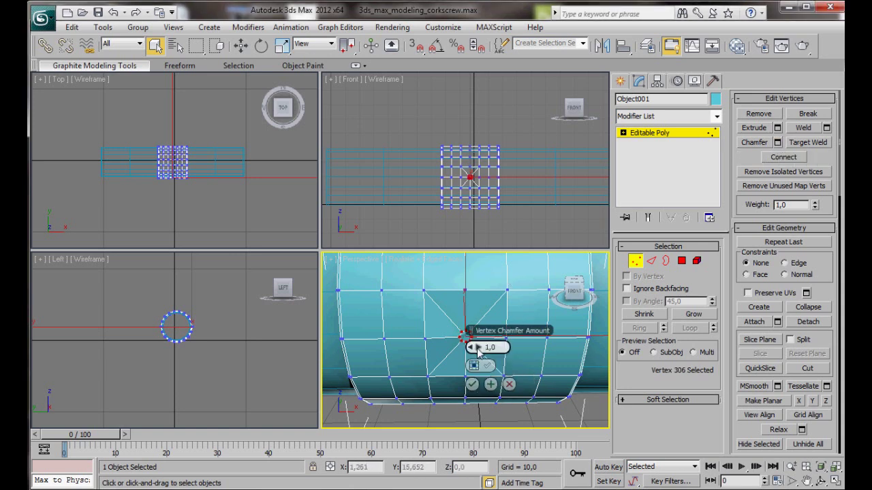
drag(479, 349, 483, 346)
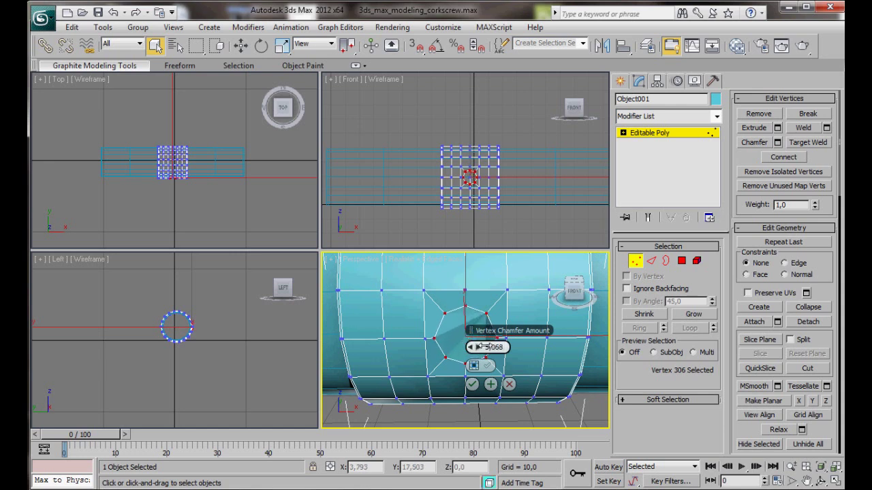
click(472, 386)
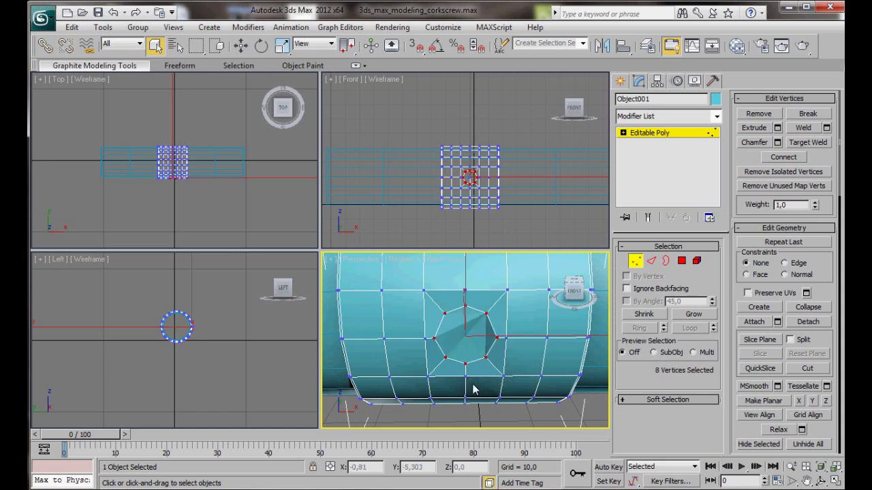
Connect the ring of eight edges radiating from the octagon with 1 segment, pinch 0 and slide 95.
click(470, 337)
key(alt+w)
middle_drag(370, 263, 379, 295)
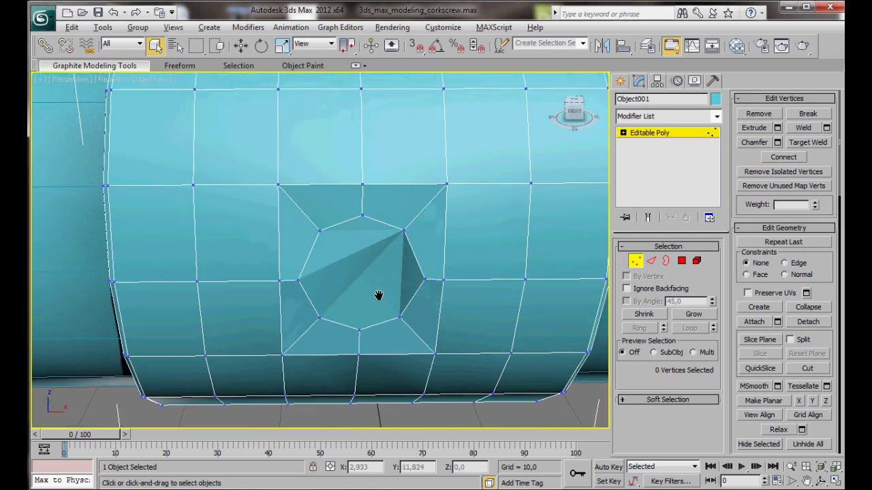
click(651, 261)
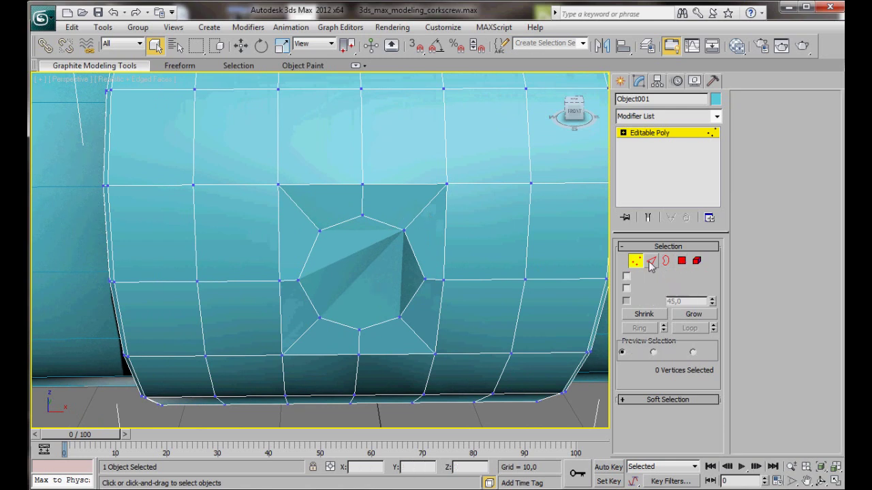
click(423, 209)
click(640, 328)
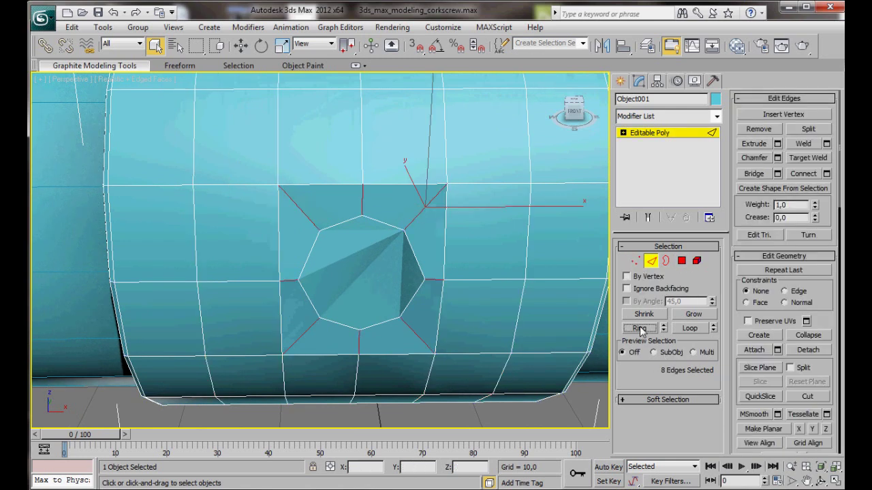
click(827, 173)
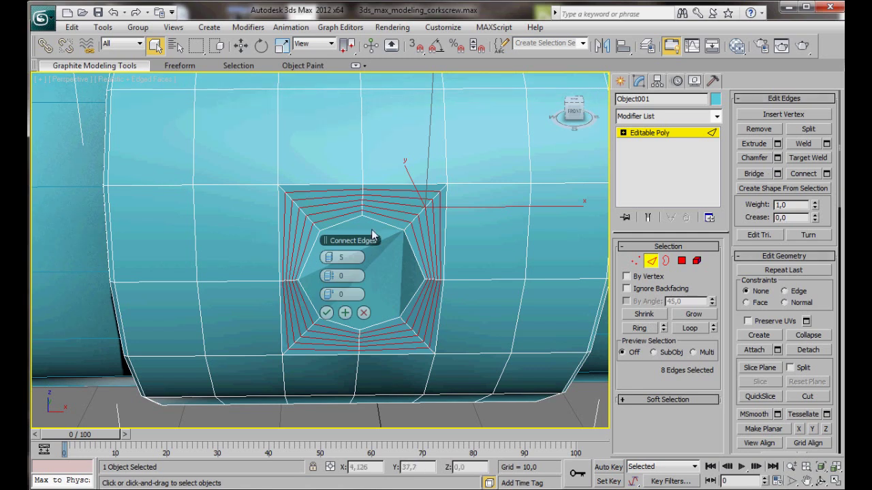
drag(340, 294, 579, 342)
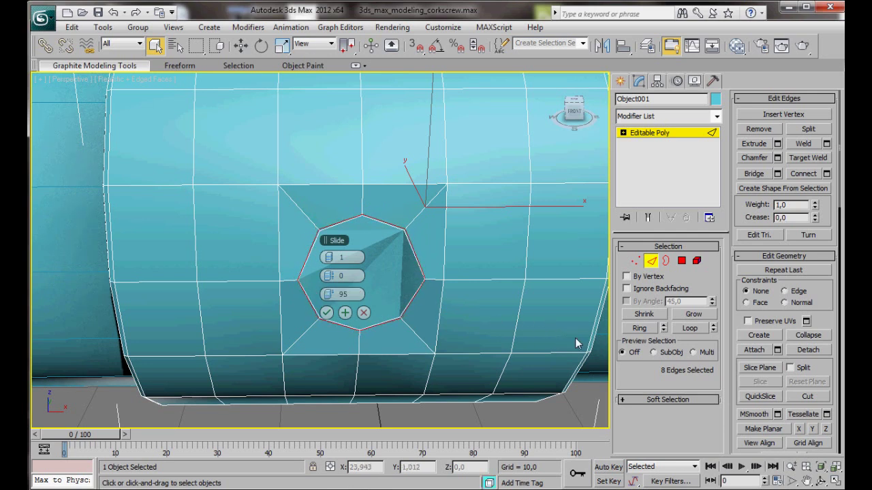
click(326, 313)
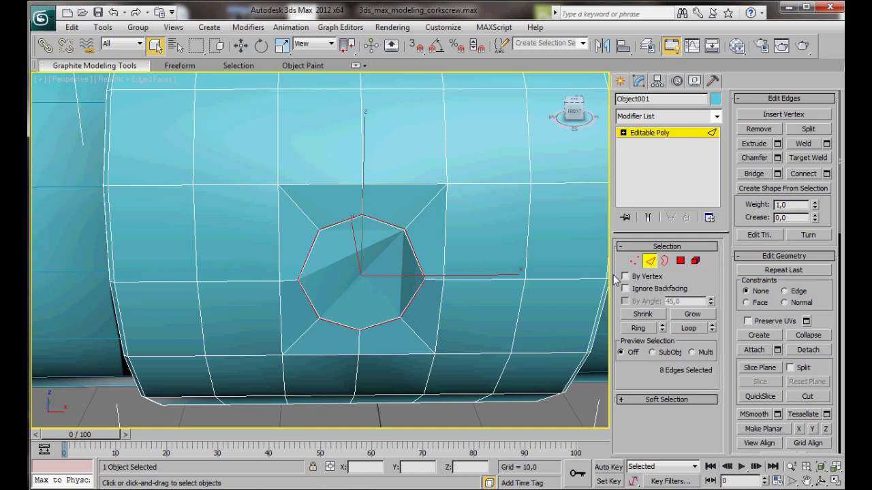
Extrude the octagonal polygon inward with a height of about -1.19 to recess the hole.
click(681, 263)
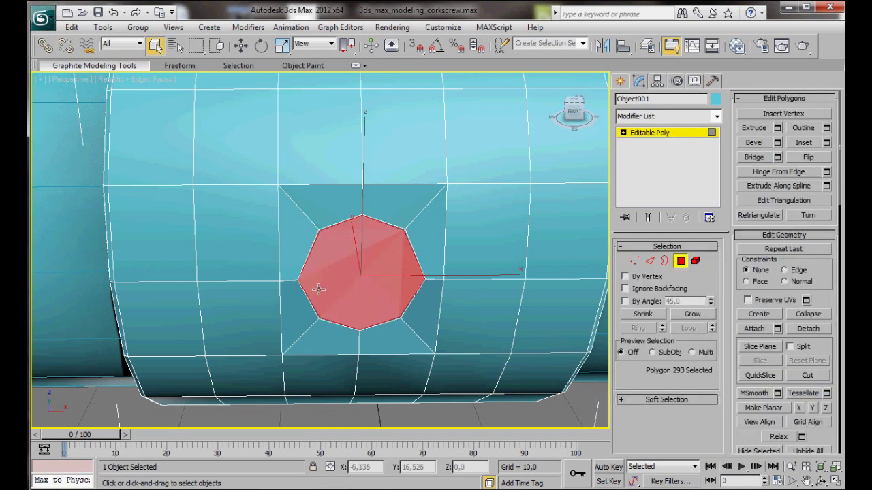
click(778, 128)
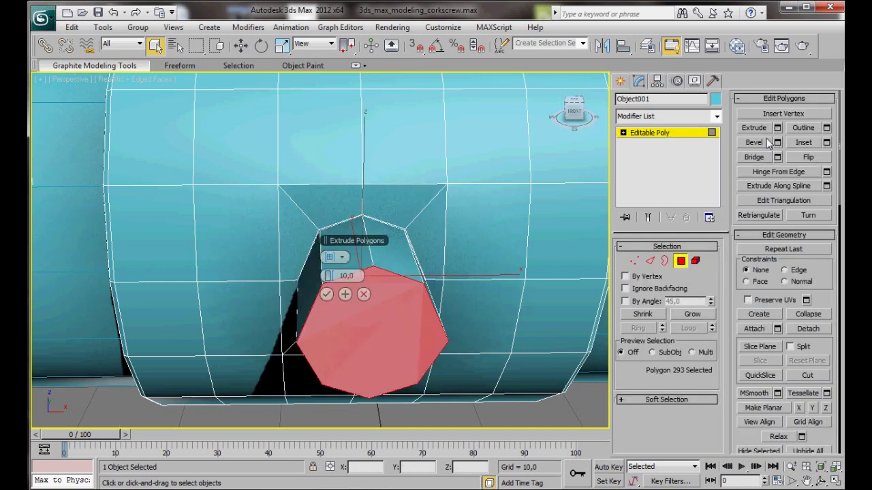
drag(326, 278, 292, 275)
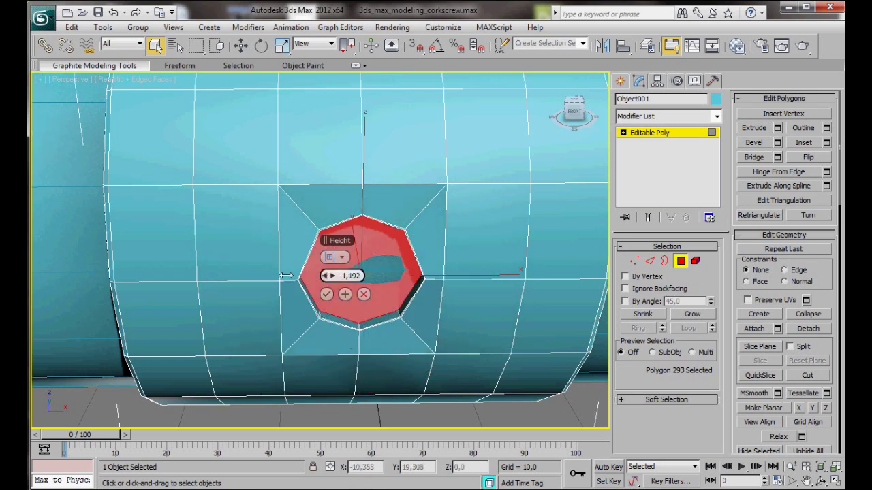
click(326, 295)
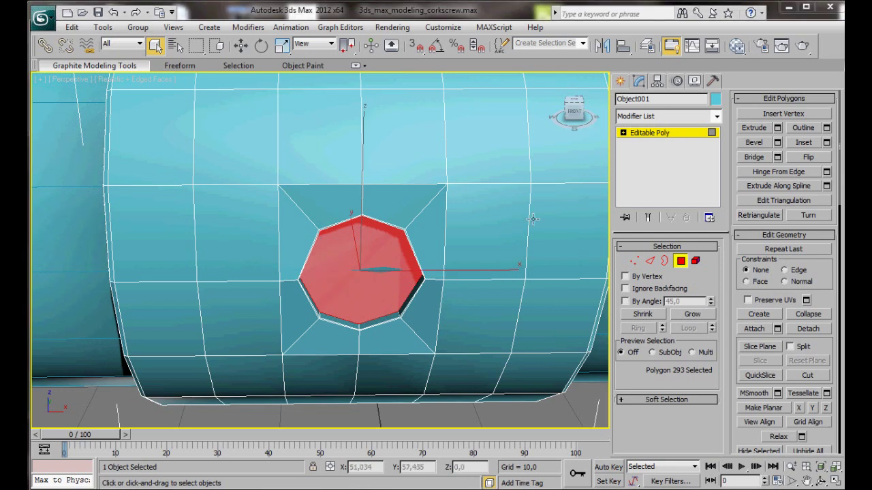
Inset the recessed octagonal polygon by 0.3.
click(827, 141)
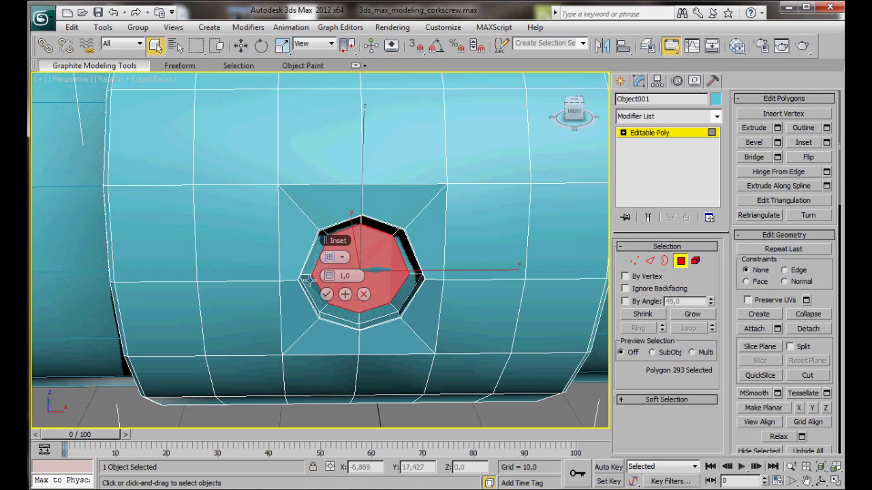
drag(323, 276, 317, 275)
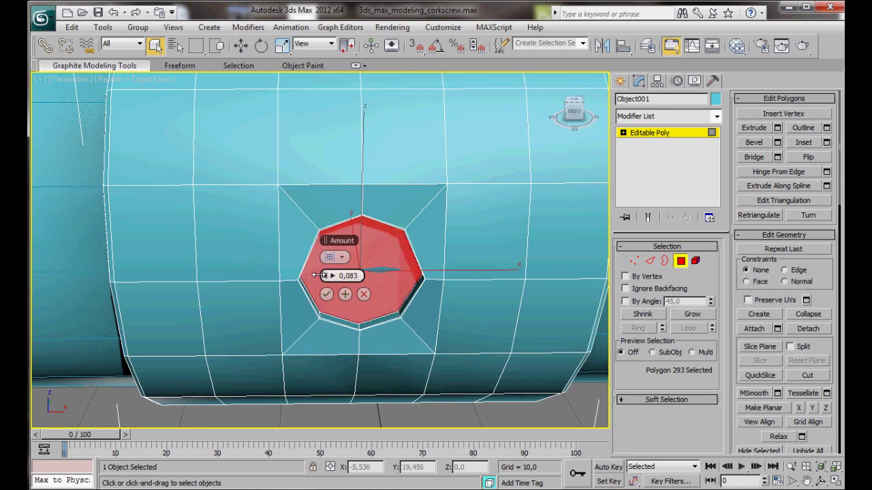
double_click(351, 275)
text(3)
key(Return)
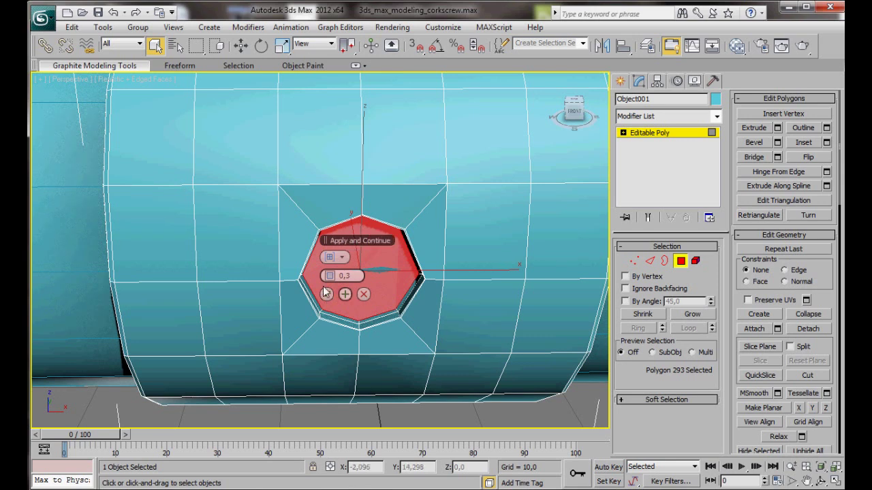
click(326, 294)
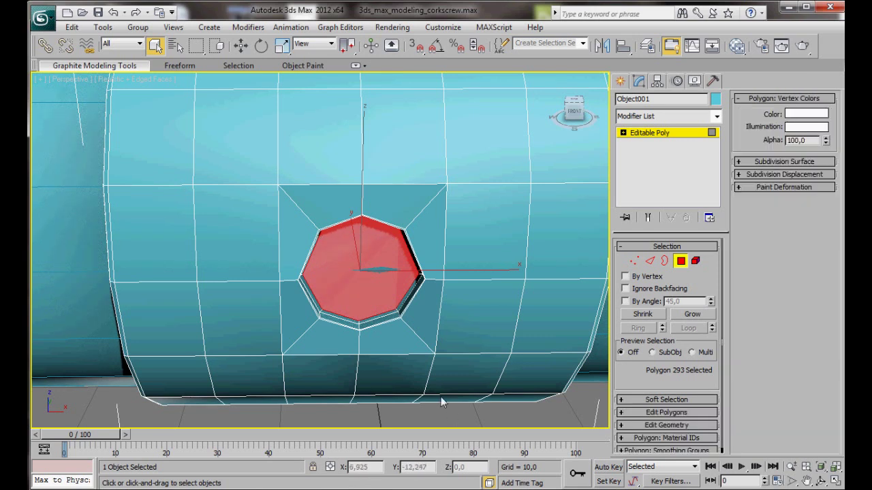
Leave polygon editing and draw a one-turn helix spline in front of the handle in the Top view, about 13.7 in radius and 9.8 high.
scroll(441, 402, down, 5)
scroll(438, 391, down, 2)
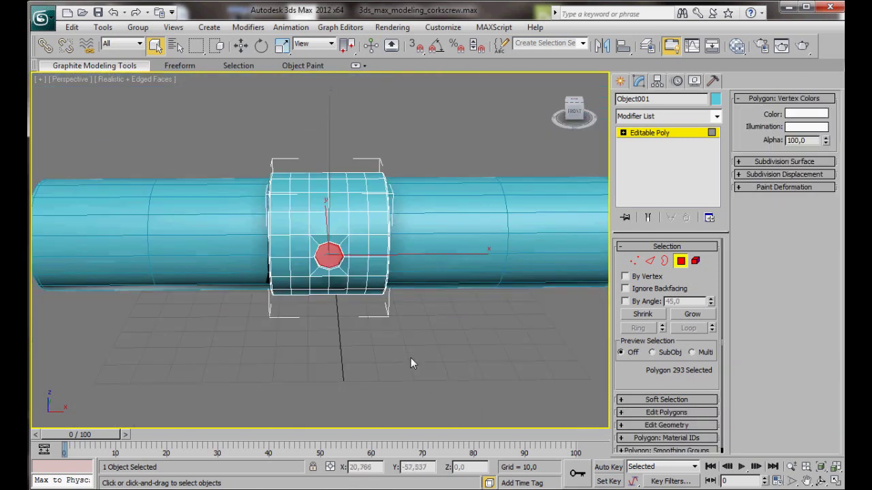
key(alt+w)
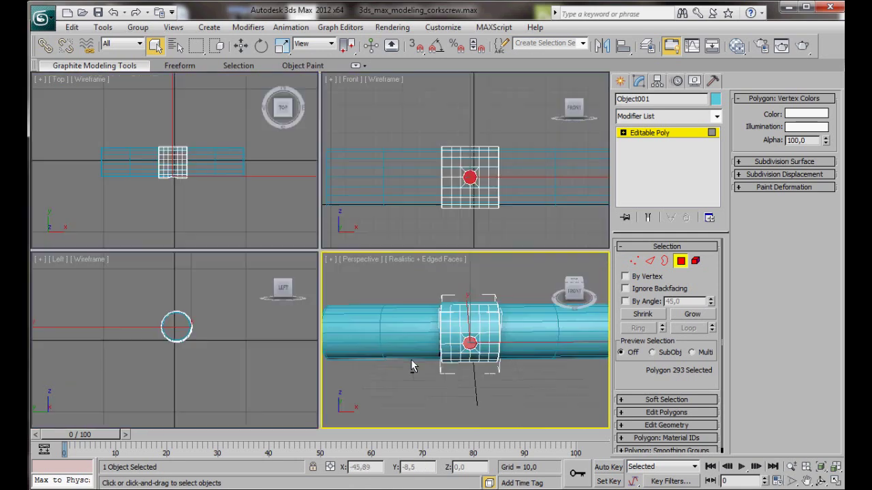
right_click(625, 139)
click(635, 132)
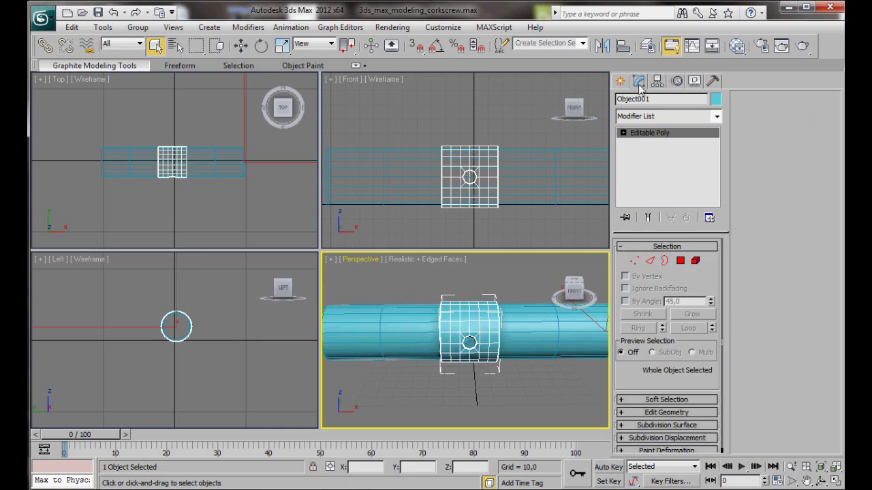
click(618, 82)
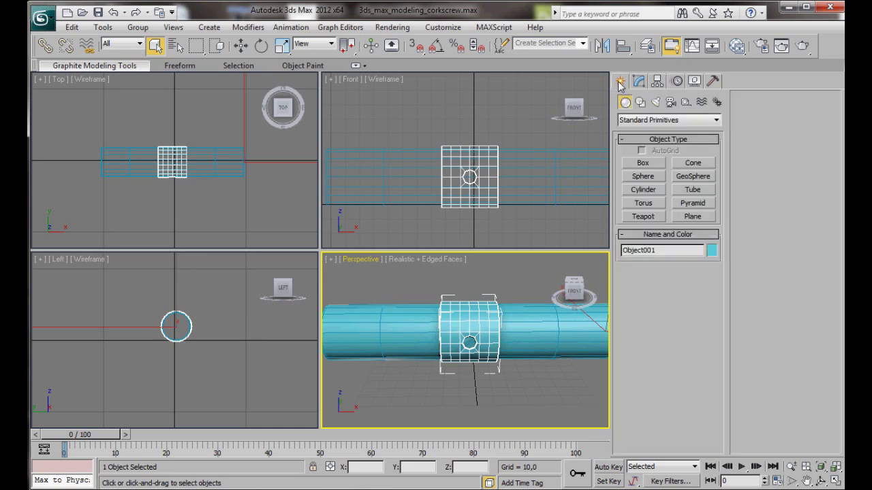
click(640, 102)
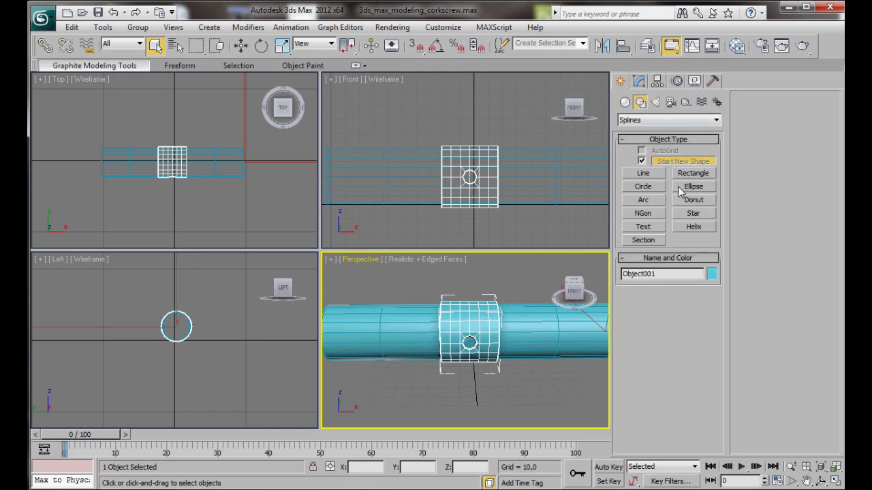
click(692, 231)
middle_drag(183, 211, 179, 188)
drag(170, 188, 171, 192)
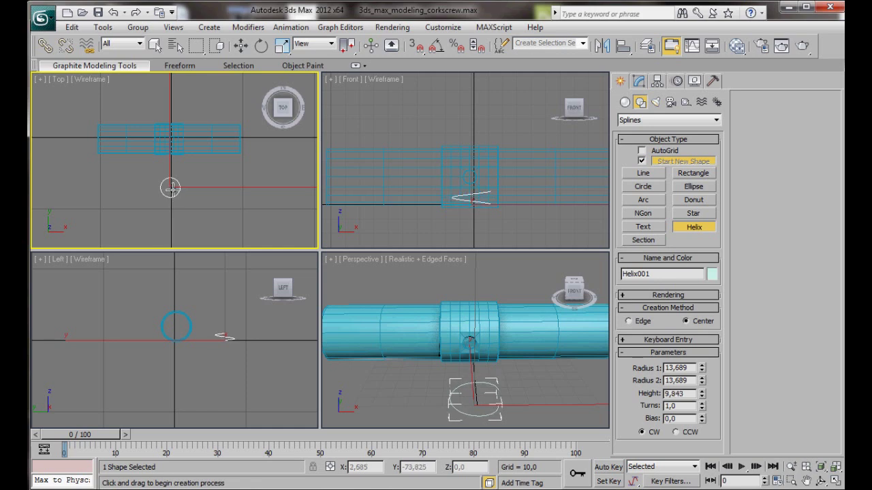
Finish drawing the helix and set both of its radii to 8.
click(170, 187)
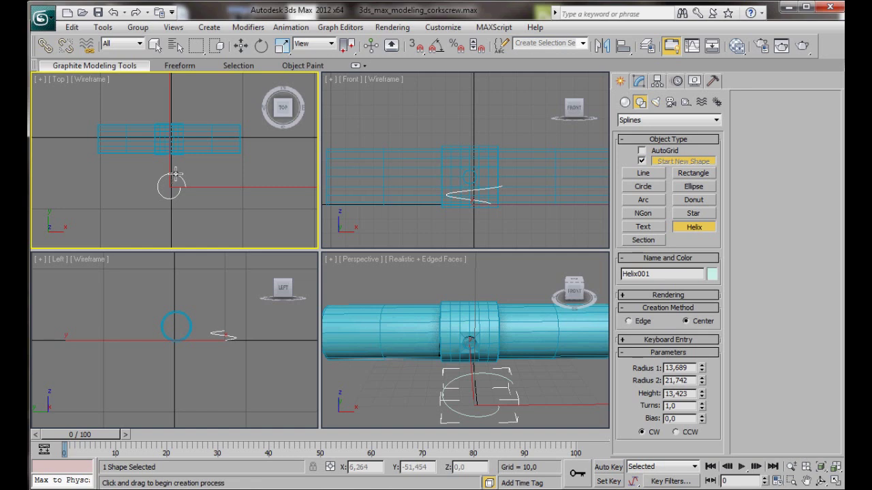
right_click(175, 175)
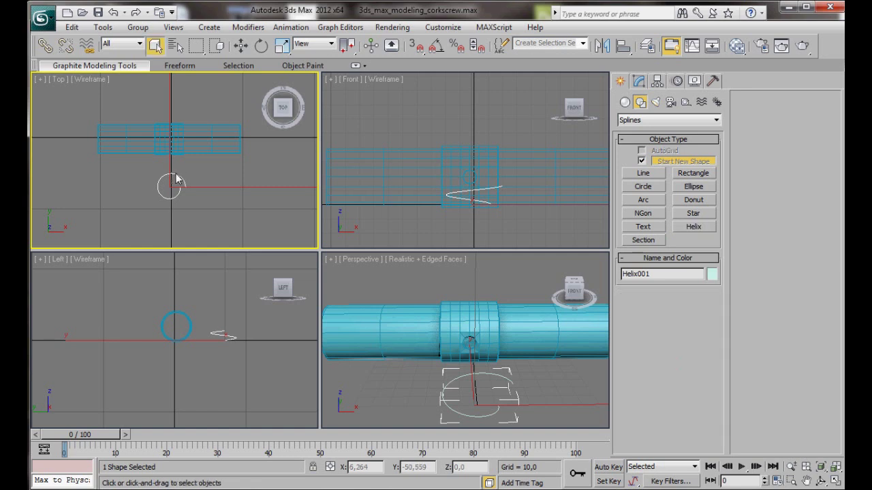
click(640, 82)
drag(691, 275, 654, 274)
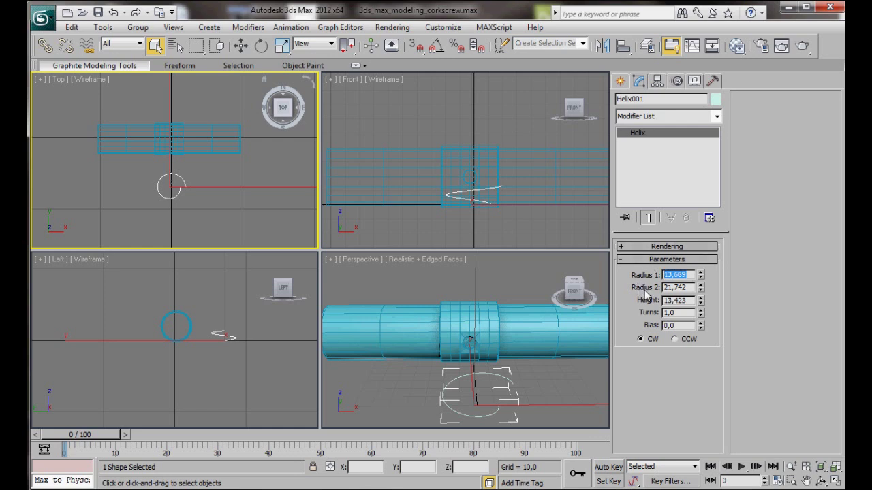
text(8)
drag(692, 287, 643, 286)
text(8)
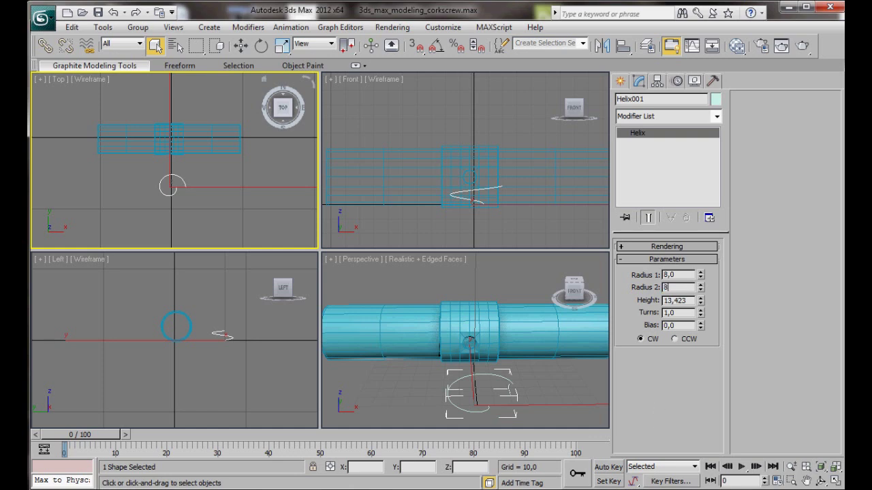
Set the helix height to 120 and its number of turns to 4,5.
drag(689, 300, 640, 305)
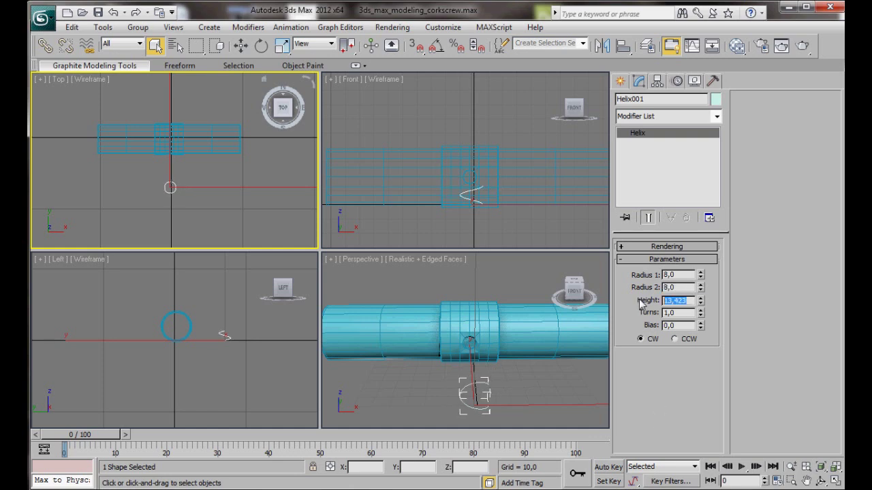
text(120)
key(Return)
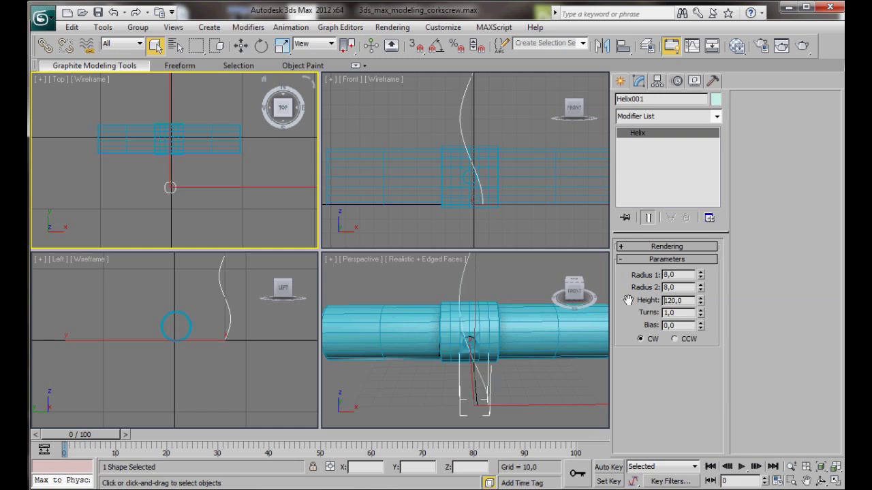
drag(675, 312, 662, 313)
text(4,5)
click(224, 206)
Turn on angle snap and rotate the helix 90° in the Left view so it lies horizontally, pointing away from the handle.
middle_drag(221, 341, 228, 393)
click(225, 386)
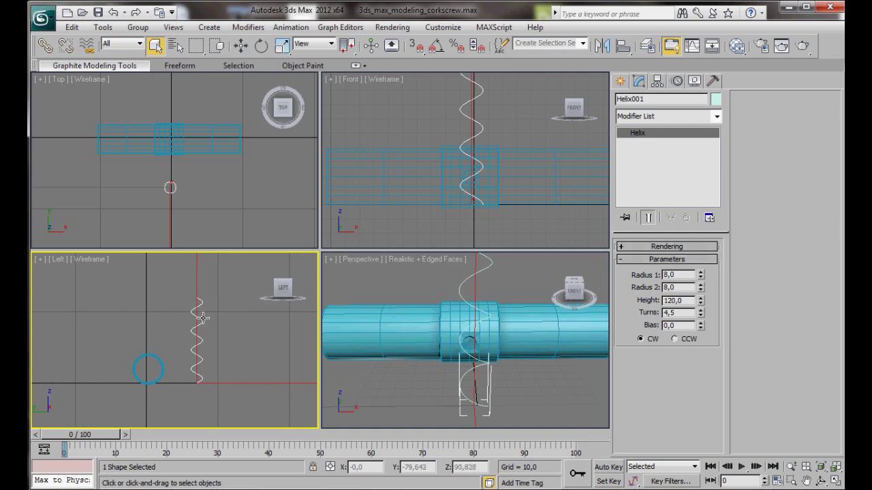
click(251, 379)
key(alt+w)
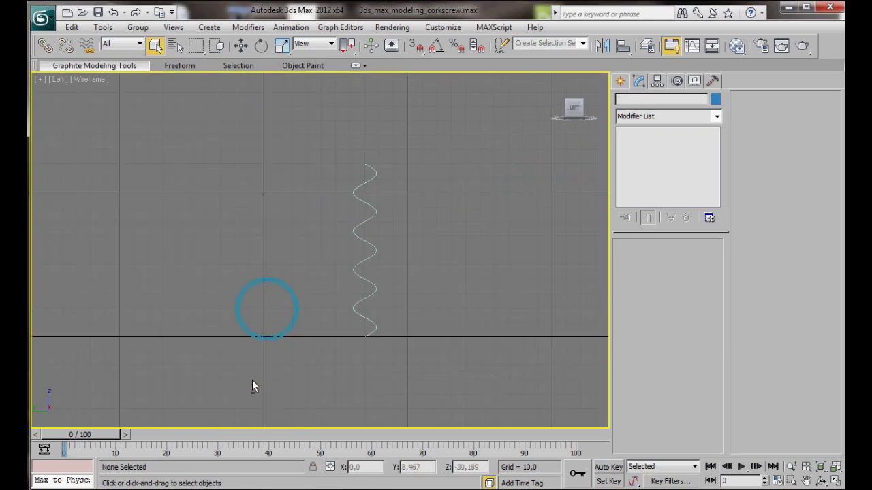
middle_drag(334, 356, 284, 340)
scroll(288, 339, up, 2)
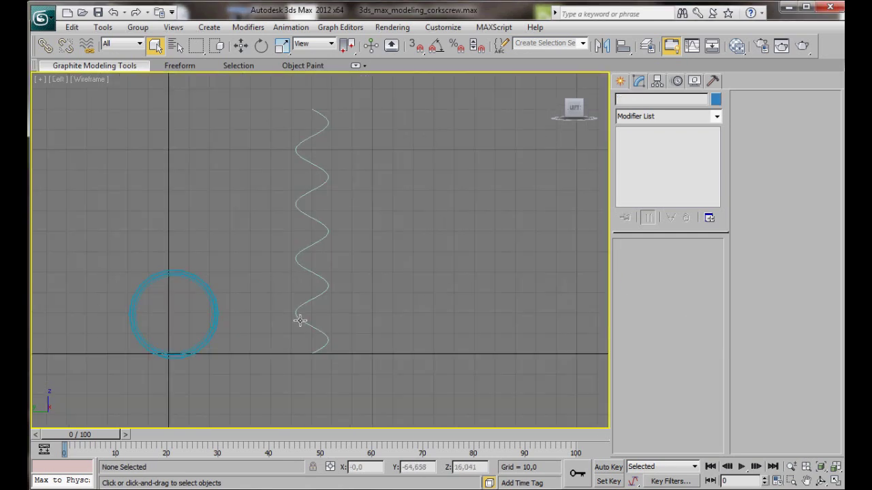
click(299, 321)
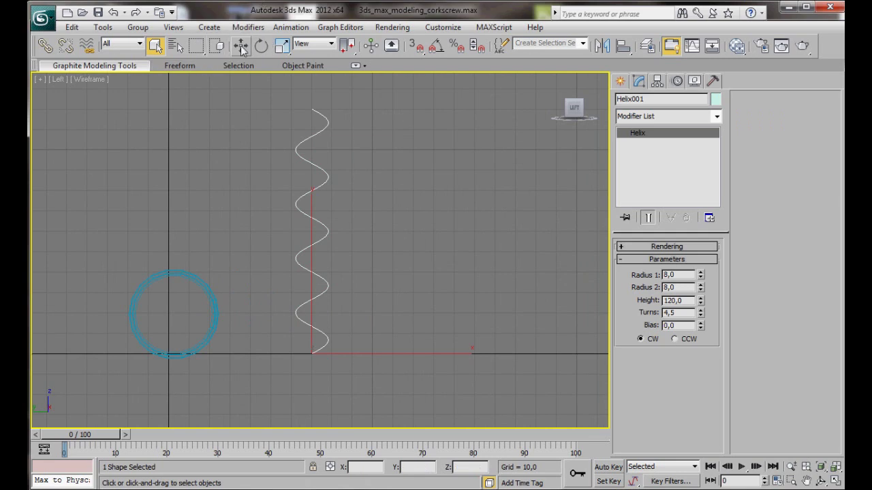
click(260, 48)
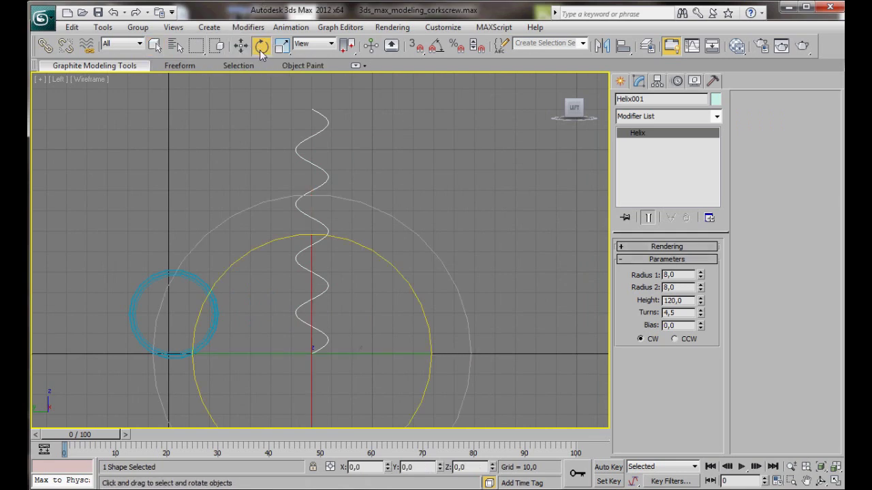
click(436, 50)
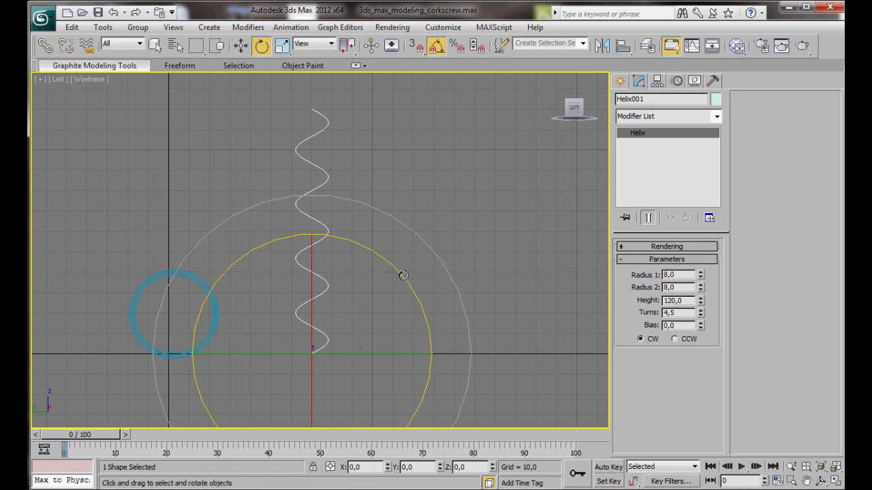
drag(400, 277, 435, 320)
Move the helix level with the handle's middle, to about Y -81.6 and Z 13.3, and switch angle snap off.
key(w)
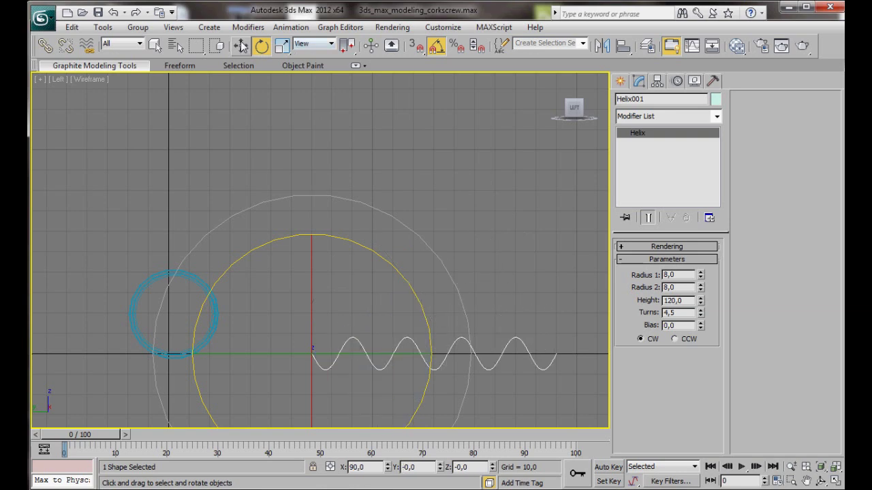
drag(394, 339, 324, 344)
middle_drag(324, 344, 297, 312)
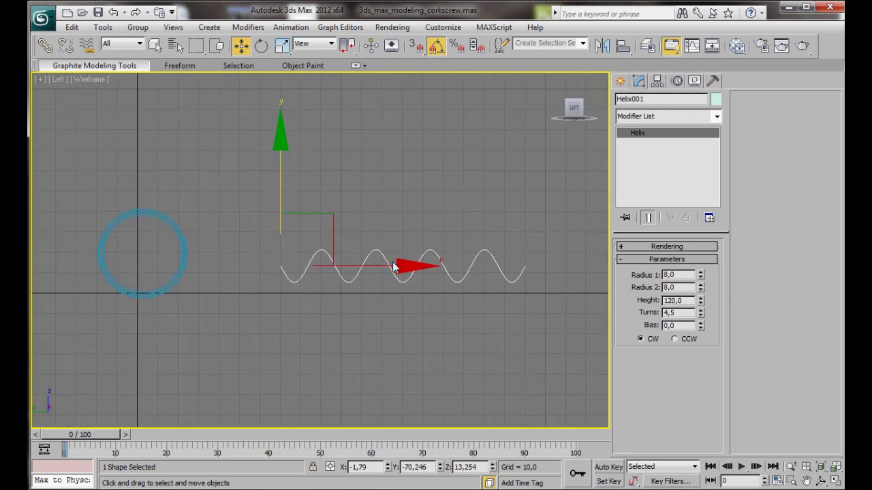
drag(401, 266, 424, 266)
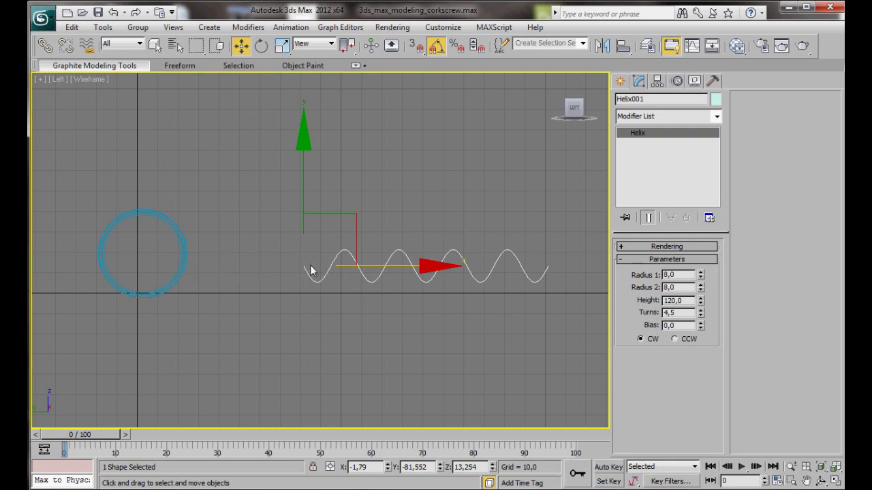
click(436, 45)
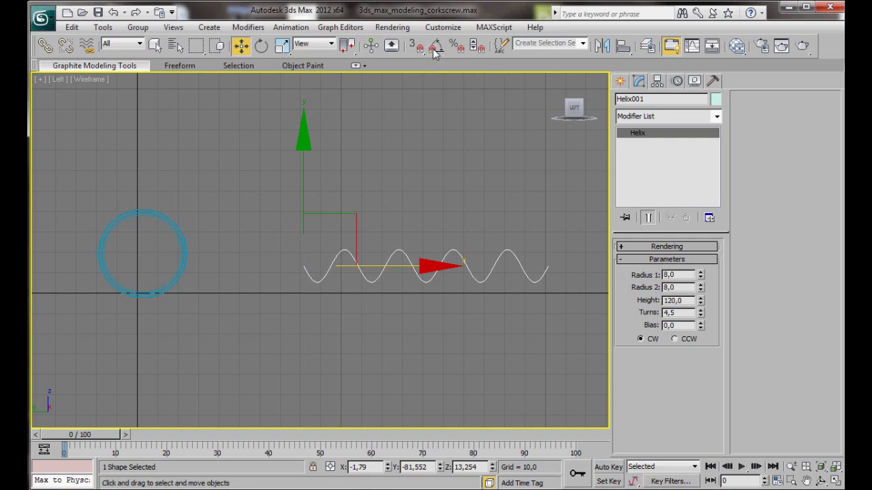
Convert the helix to an Editable Spline.
right_click(327, 272)
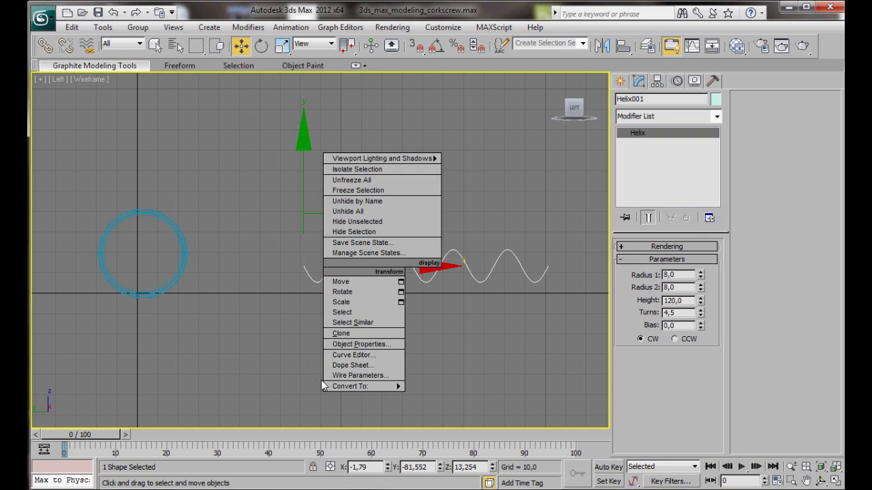
mouse_move(340, 386)
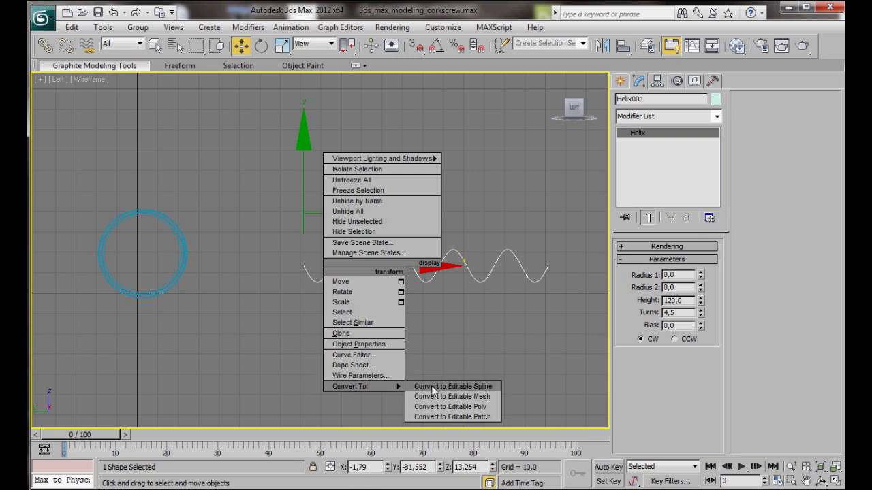
click(433, 387)
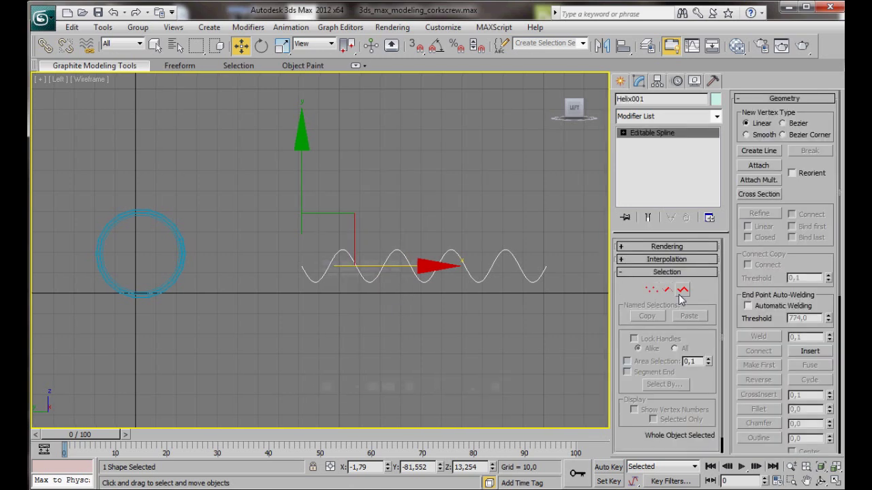
Move the spiral's first vertex to the handle's surface, about Y -24.5 and Z 12, forming a straight horizontal shank.
click(652, 290)
middle_drag(370, 322, 368, 311)
scroll(368, 311, up, 5)
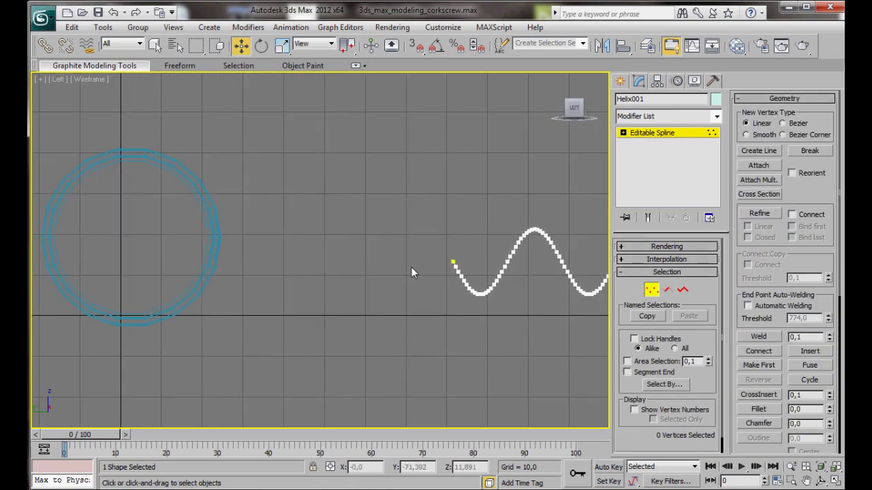
drag(440, 244, 463, 269)
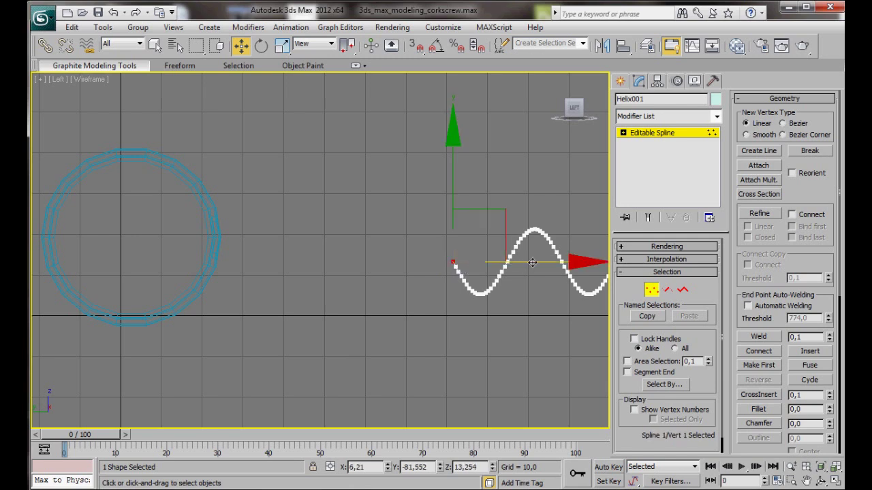
drag(525, 262, 301, 278)
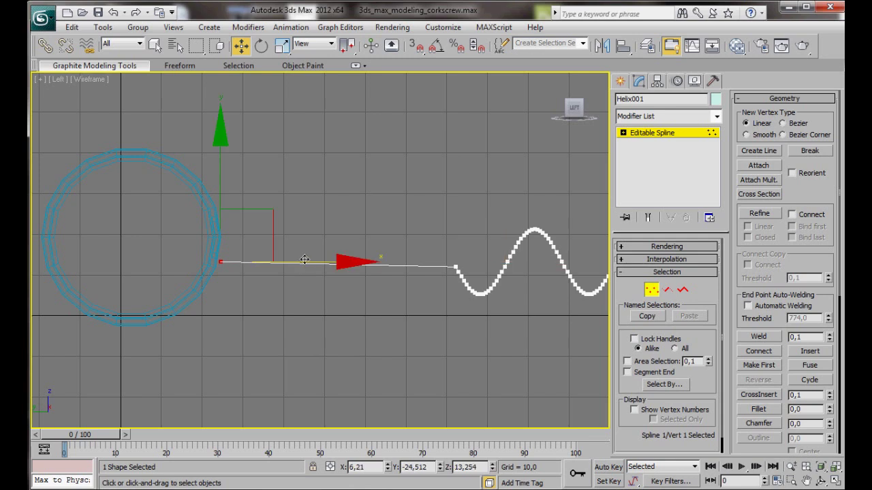
drag(222, 147, 221, 153)
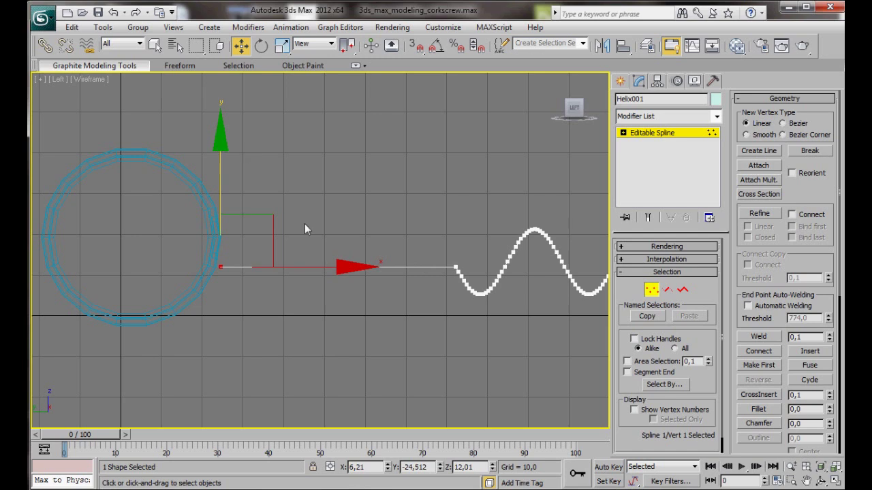
Change the vertex joining the straight shank to the spiral to Bezier Corner.
right_click(222, 267)
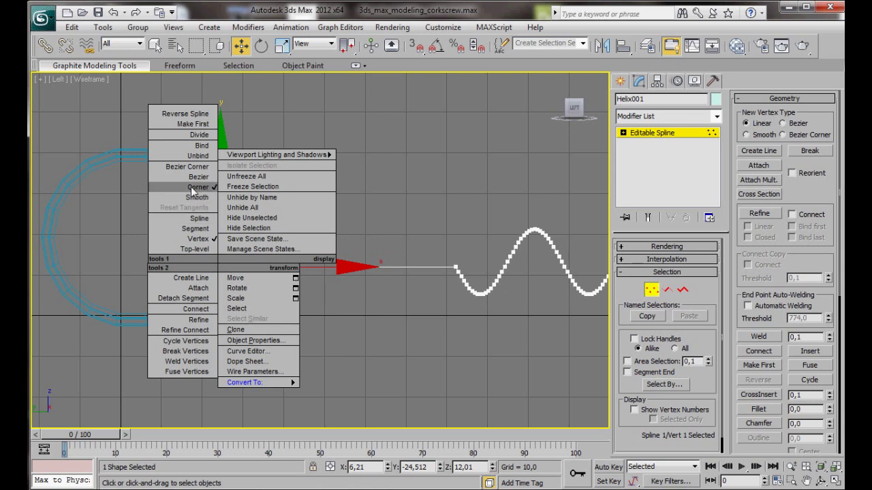
click(456, 265)
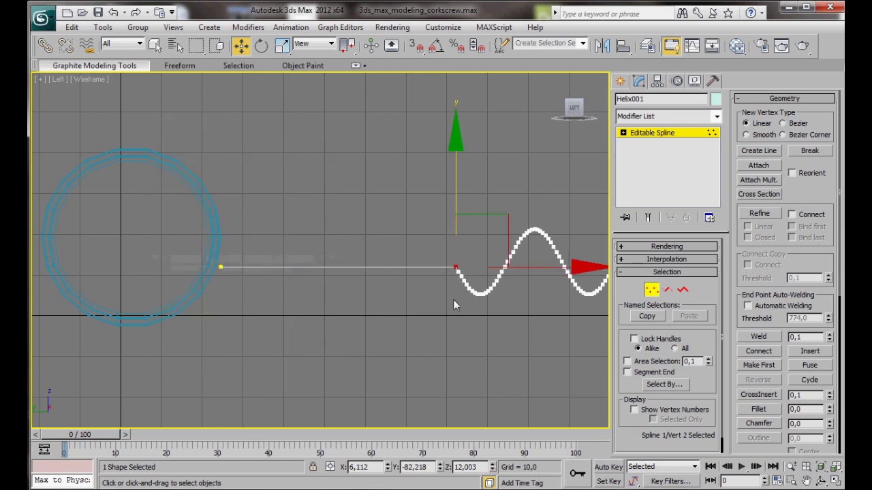
right_click(452, 263)
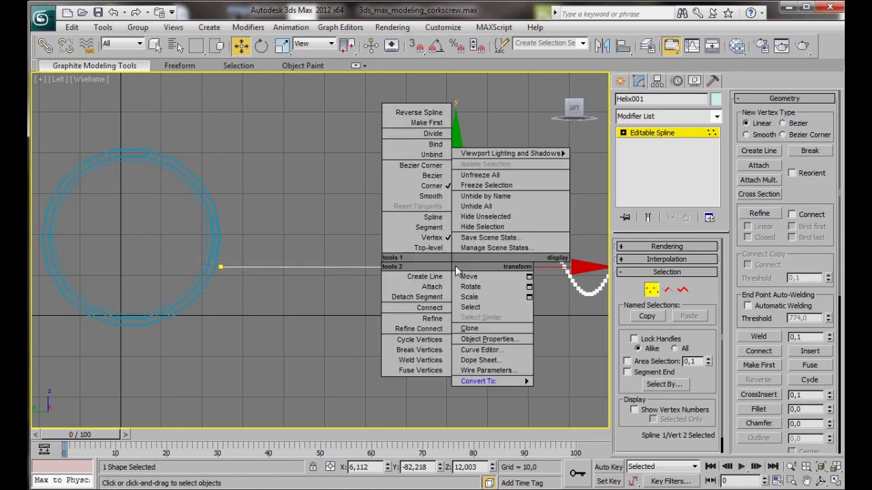
click(419, 166)
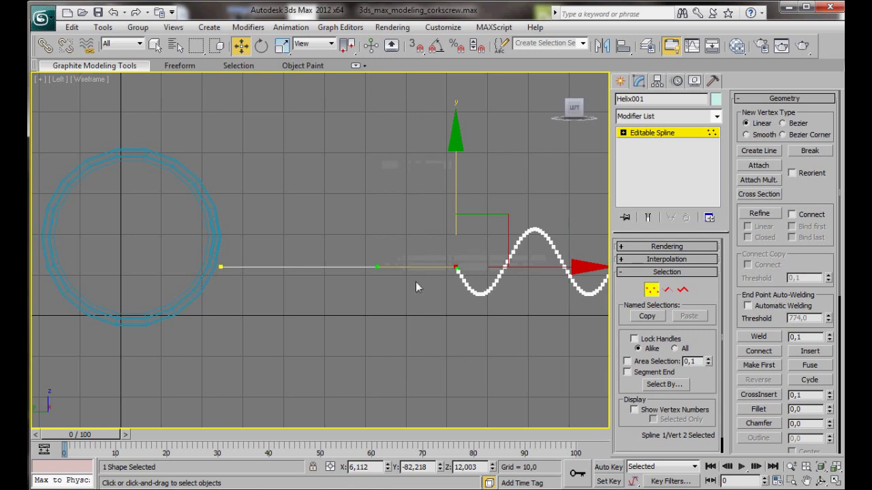
Divide the straight shank segment with 8 new vertices.
click(668, 290)
click(367, 266)
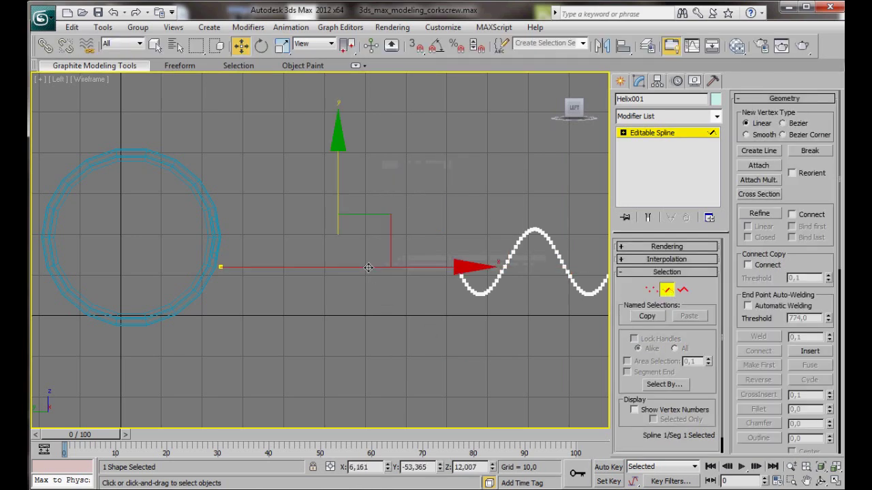
drag(734, 388, 740, 156)
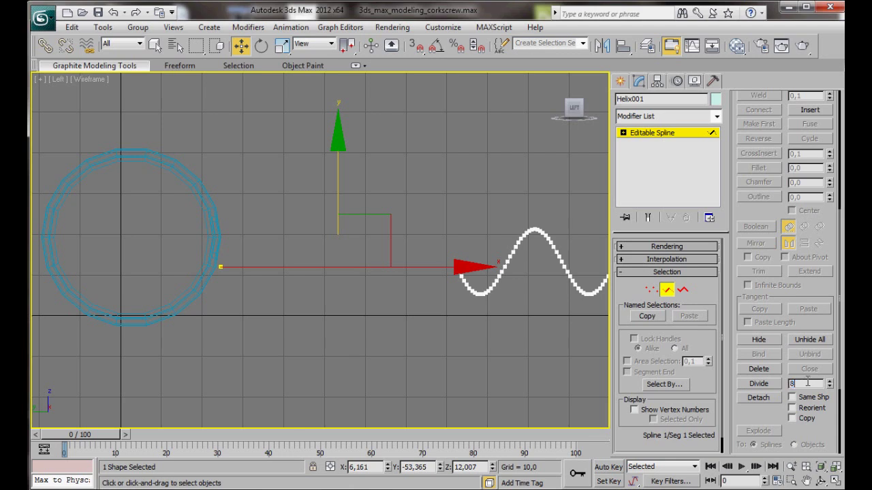
click(756, 384)
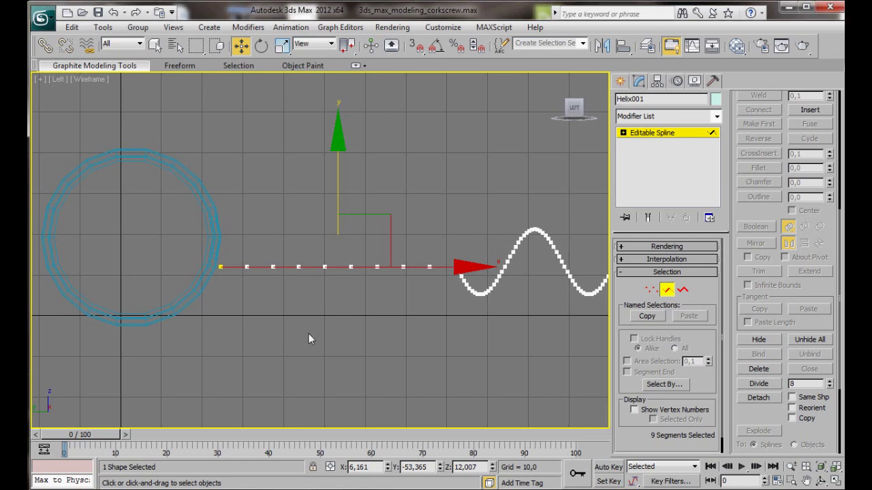
Draw a circle with AutoGrid at the centre of the octagonal recess in the Perspective view, radius about 4.2.
key(alt+w)
middle_drag(381, 339, 440, 327)
scroll(447, 368, up, 5)
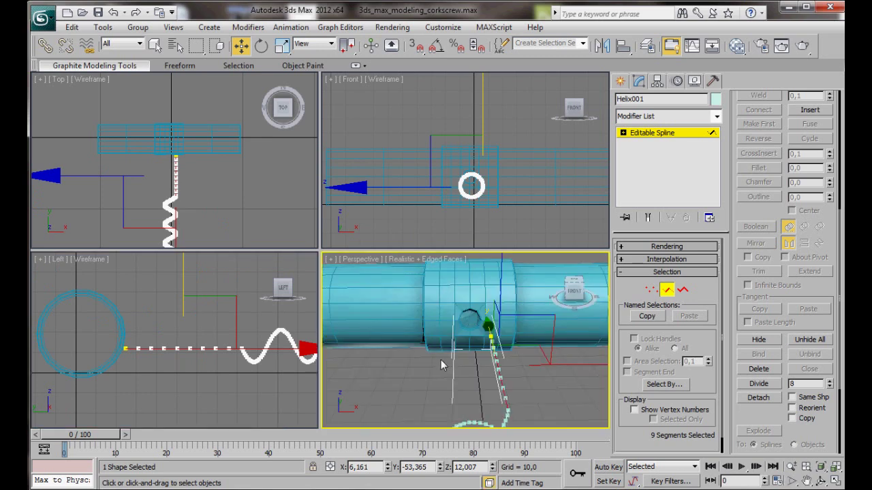
scroll(455, 402, up, 5)
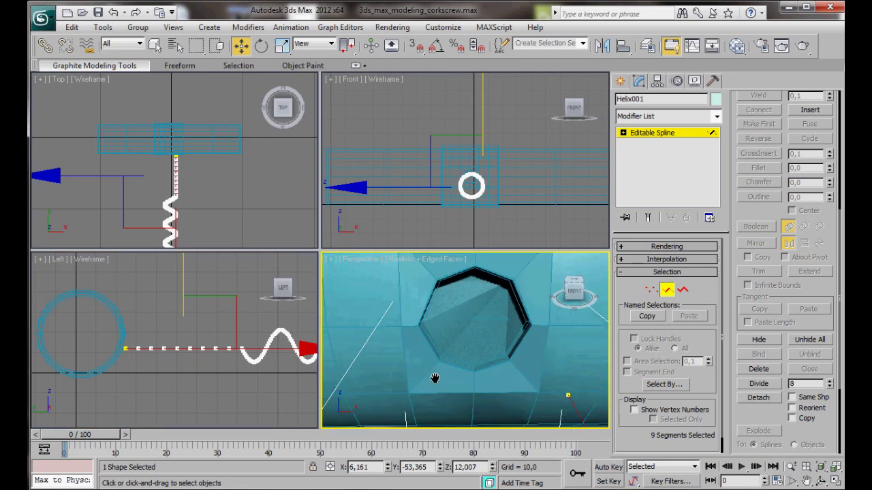
click(620, 80)
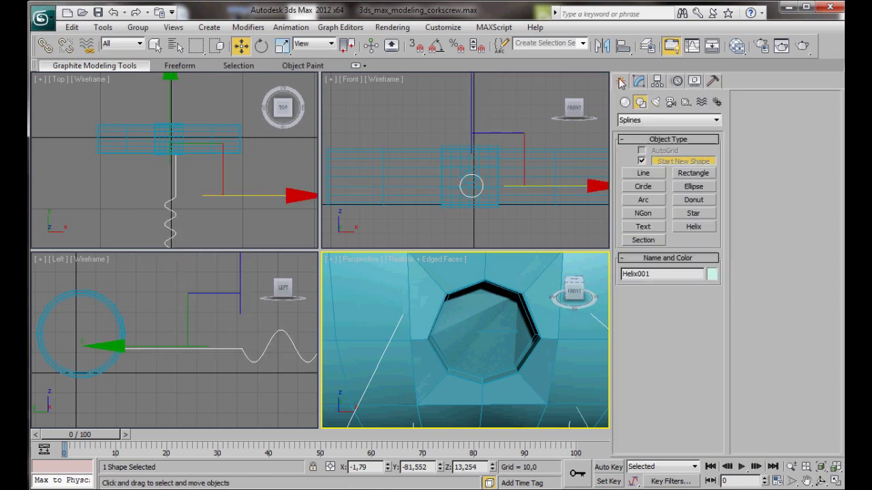
click(643, 187)
click(641, 151)
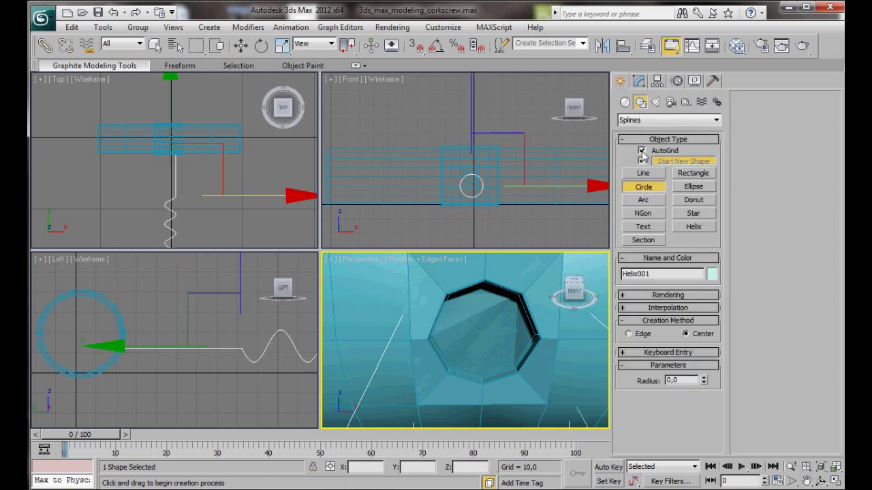
drag(481, 333, 481, 374)
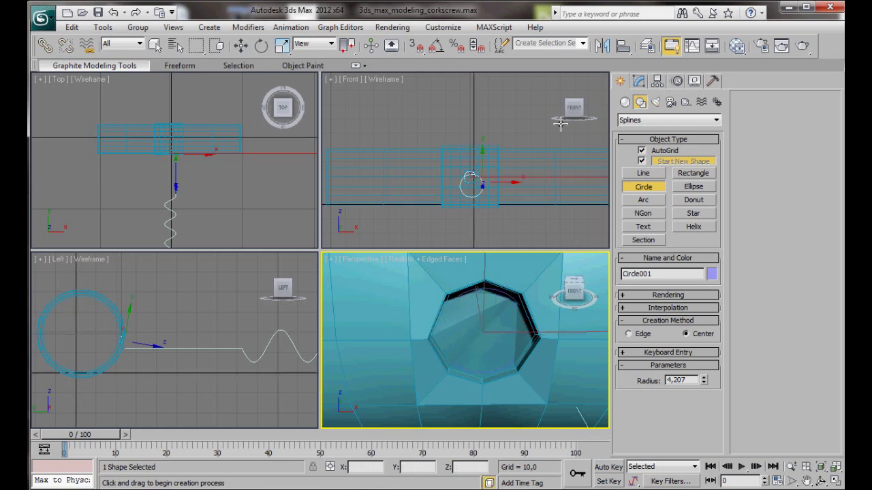
Select the small circle and move it along Y to about -51.3, clear of the handle's recess.
click(624, 103)
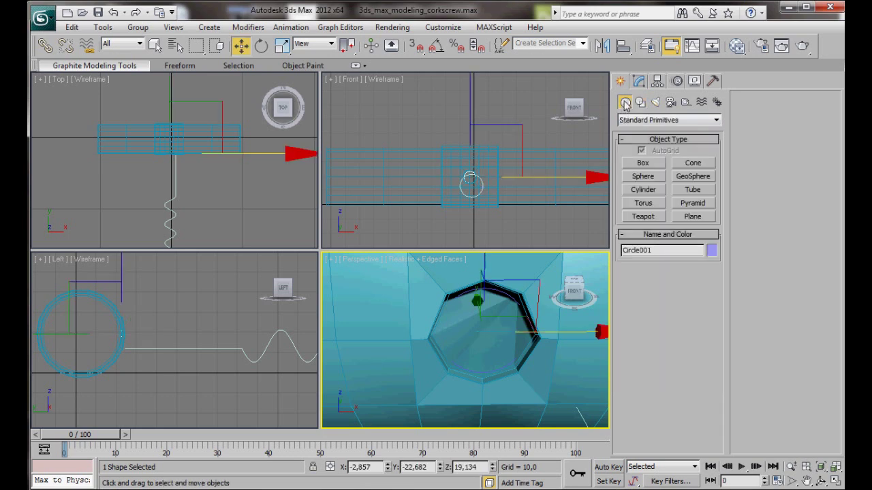
click(176, 46)
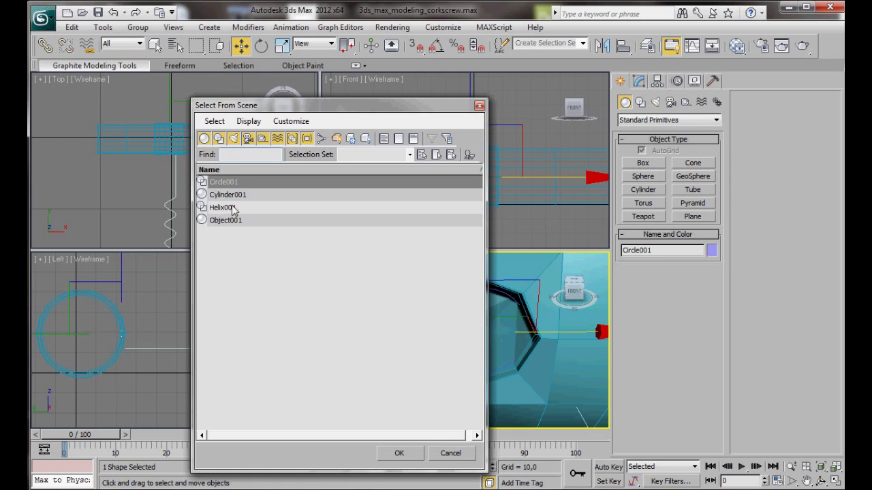
click(224, 182)
click(399, 454)
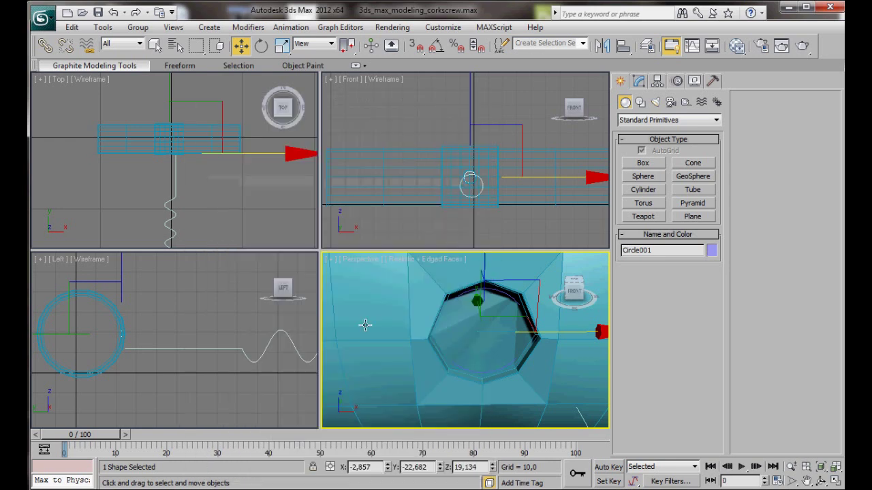
click(170, 91)
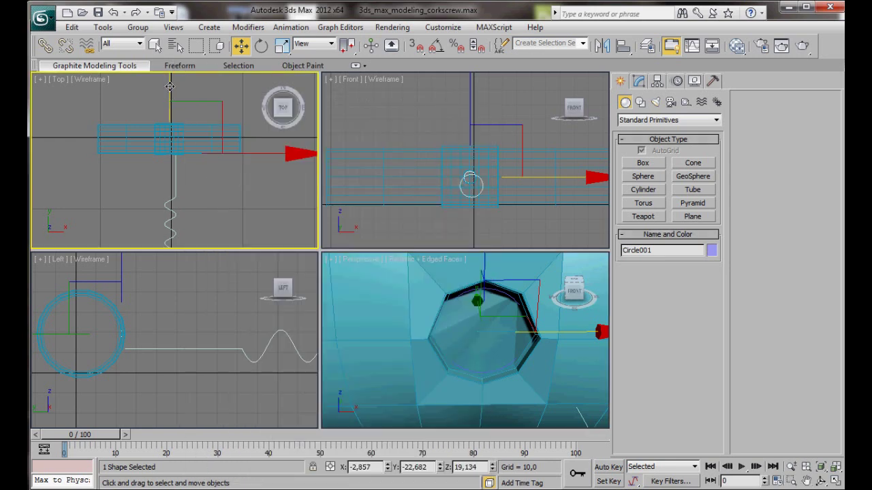
drag(170, 91, 171, 107)
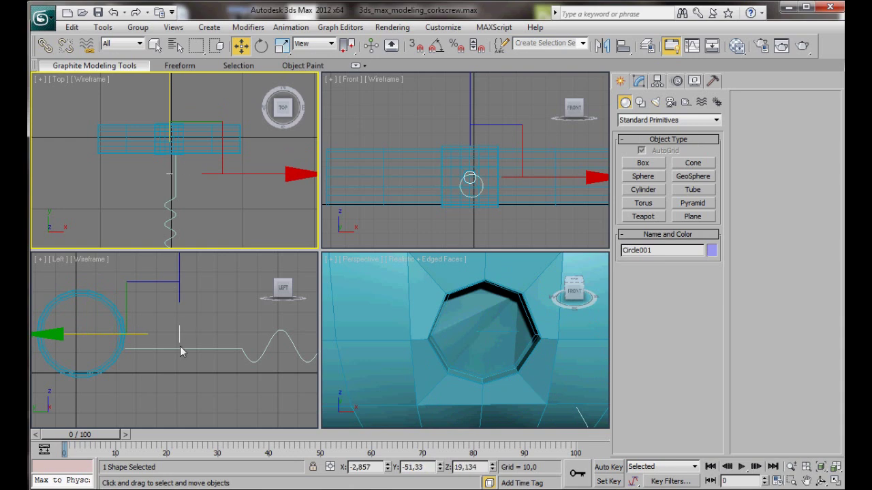
Create a Loft compound object using the helix spline as the path and the small circle as an instanced shape.
right_click(409, 354)
scroll(405, 353, down, 3)
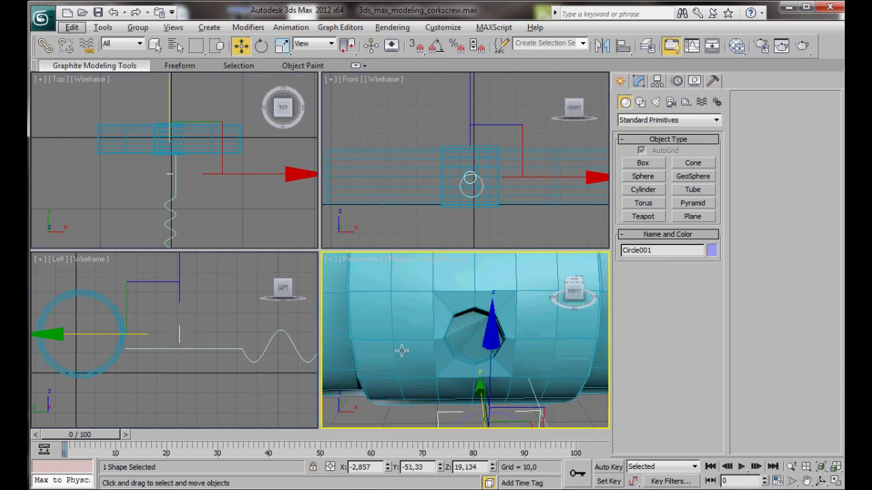
scroll(401, 351, down, 5)
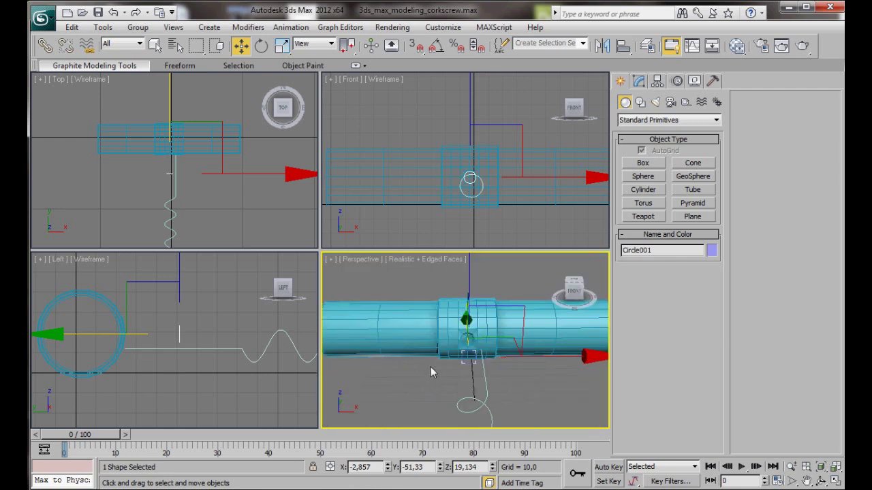
scroll(431, 371, down, 4)
alt+middle_drag(428, 368, 450, 369)
scroll(461, 390, up, 8)
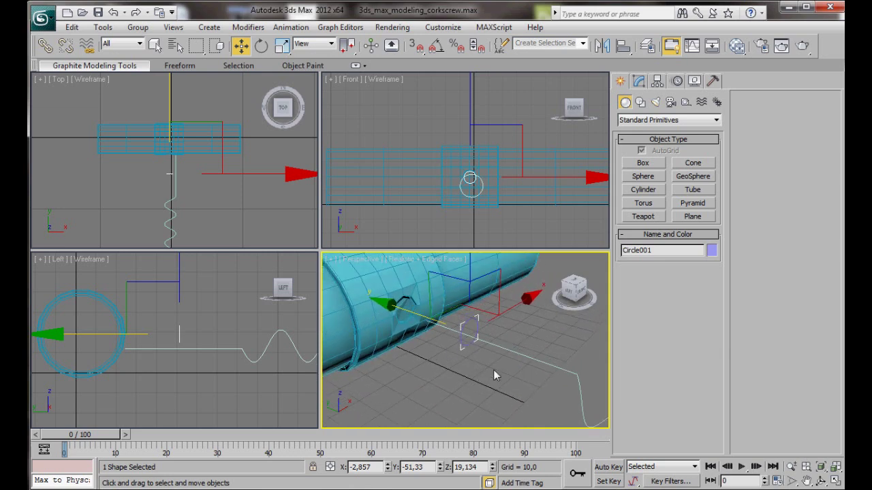
click(513, 352)
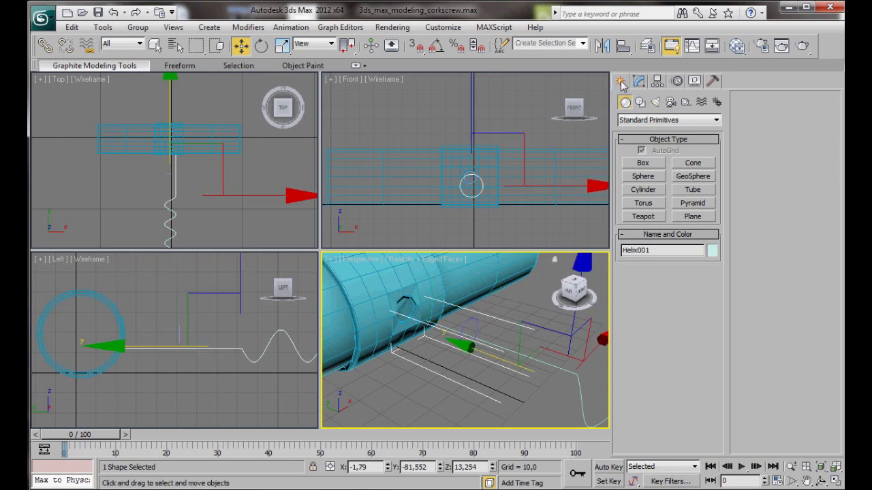
click(715, 122)
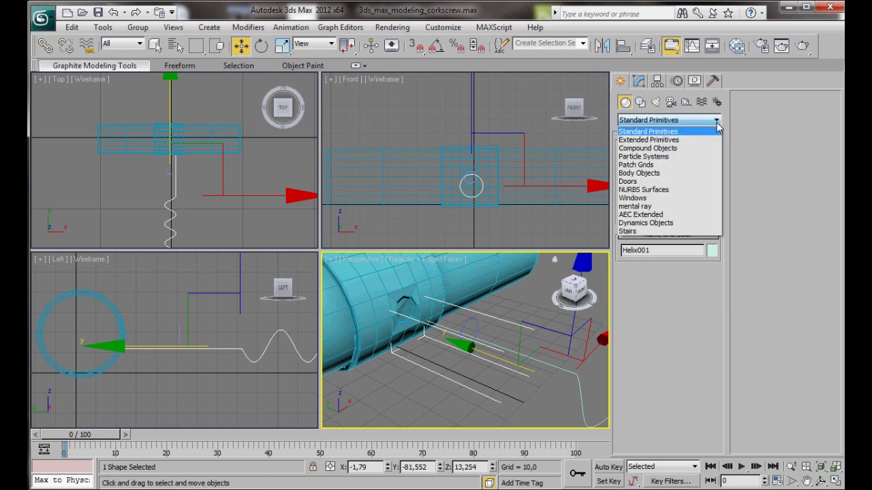
click(637, 148)
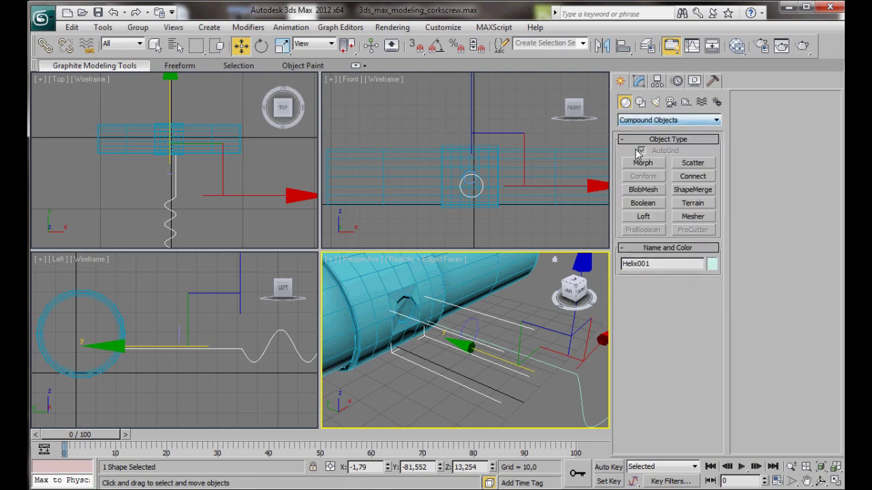
click(642, 218)
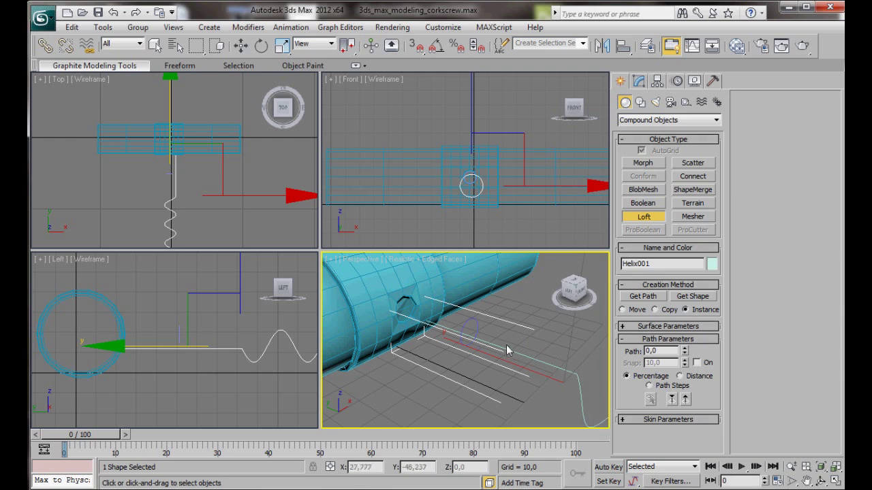
click(684, 298)
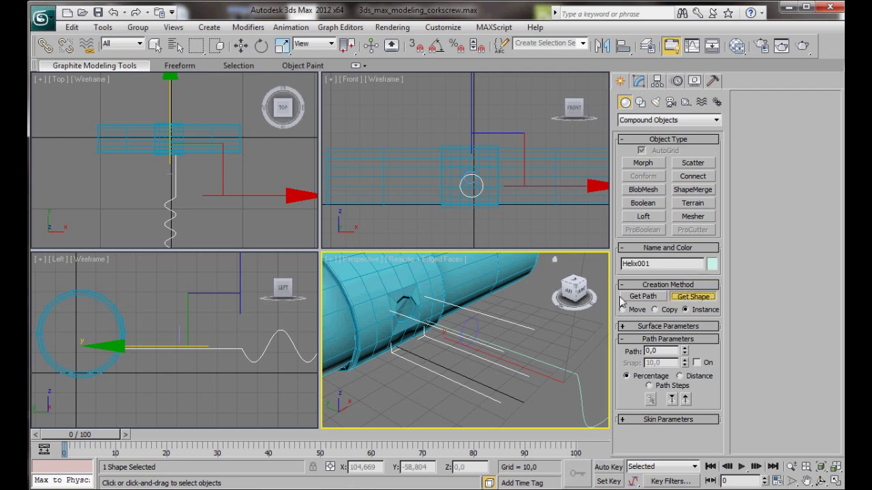
click(474, 318)
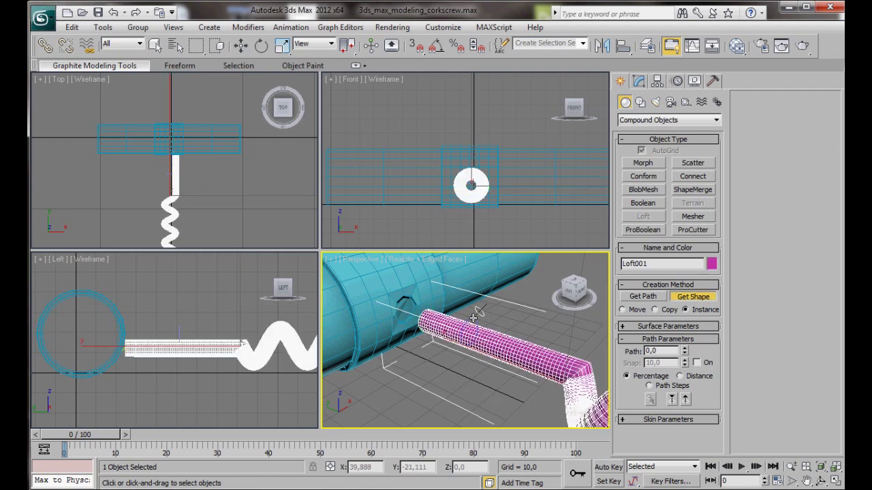
alt+middle_drag(452, 381, 370, 376)
scroll(426, 370, down, 3)
scroll(426, 371, up, 3)
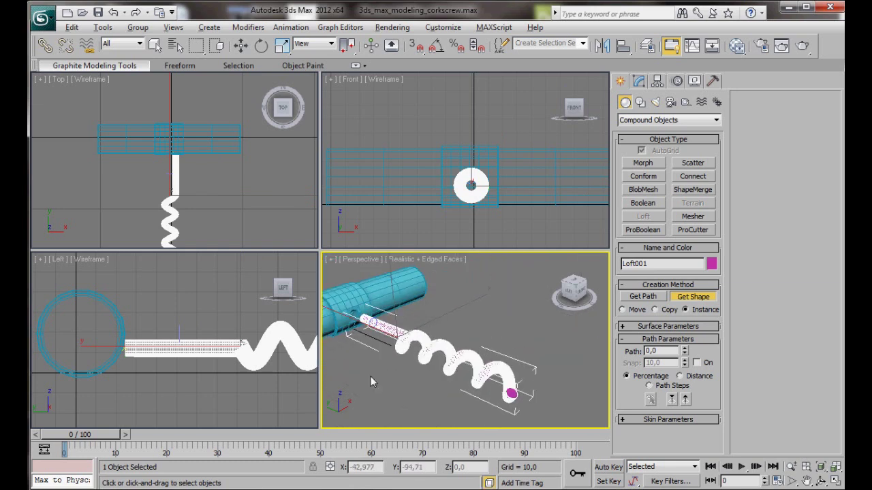
right_click(471, 357)
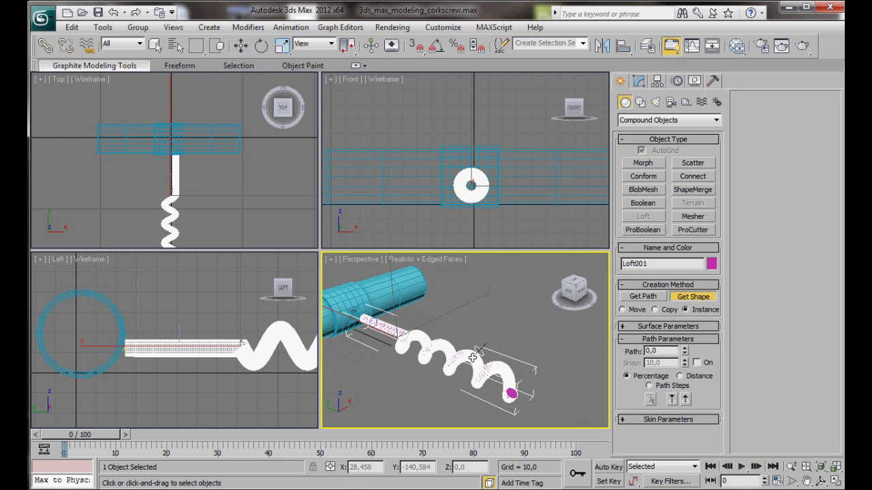
Set the loft's Shape Steps to 1 and Path Steps to 1 in its skin parameters.
click(623, 421)
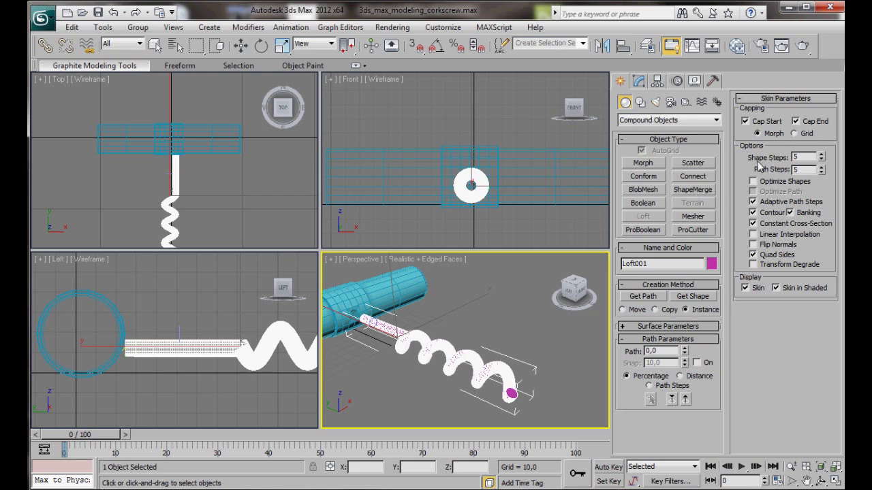
click(822, 160)
click(822, 160)
click(822, 160)
click(822, 160)
click(821, 172)
click(821, 172)
click(822, 171)
click(822, 172)
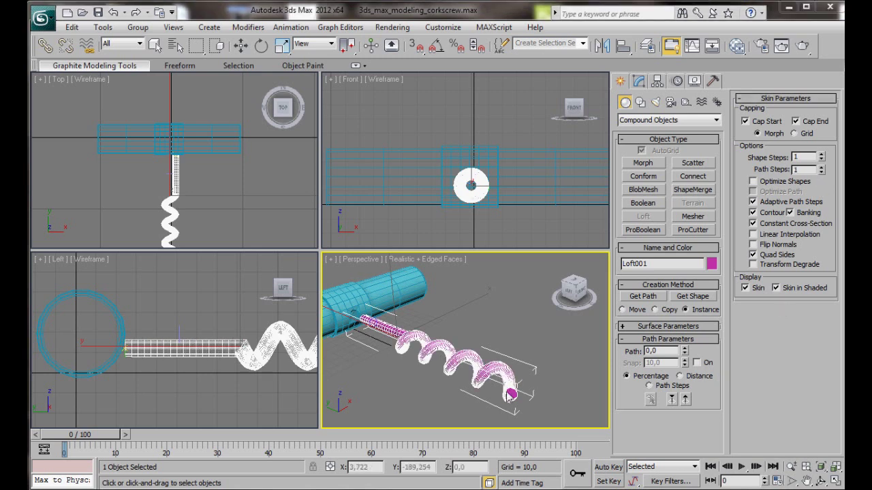
Open the loft's Scale deformation and insert a control point on the curve at about 80.5, value 100.
click(639, 81)
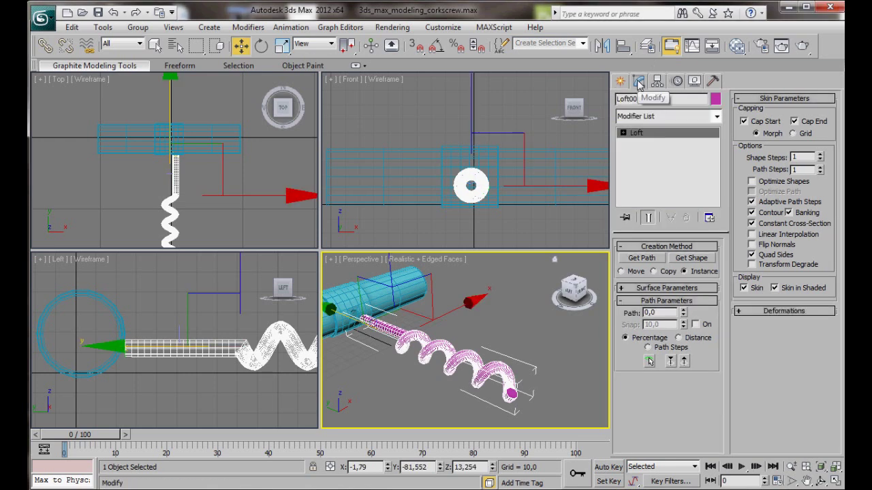
click(740, 312)
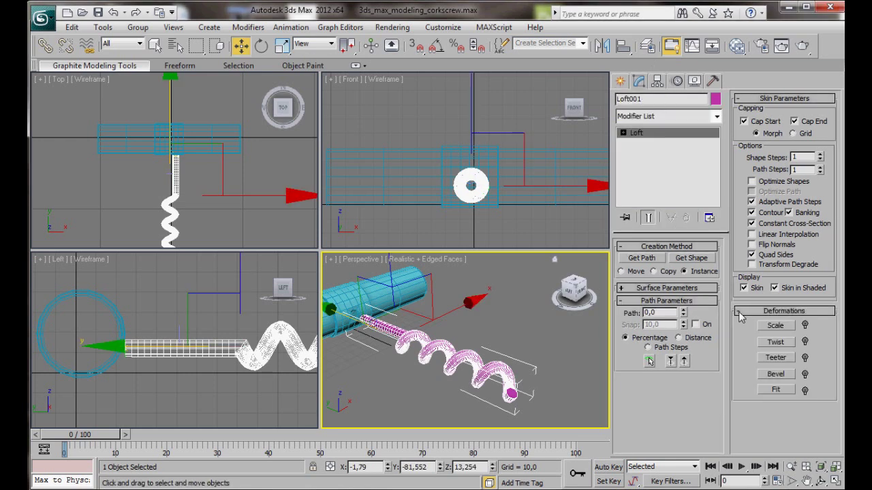
click(775, 325)
drag(205, 87, 311, 92)
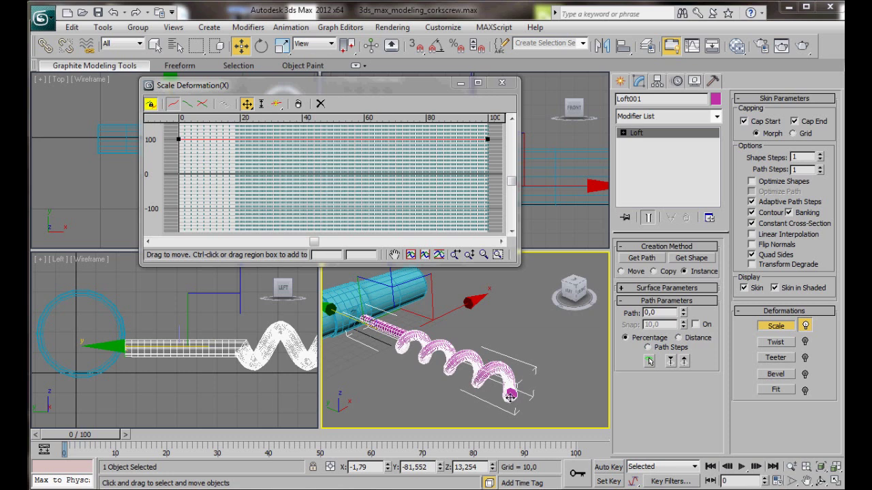
click(277, 104)
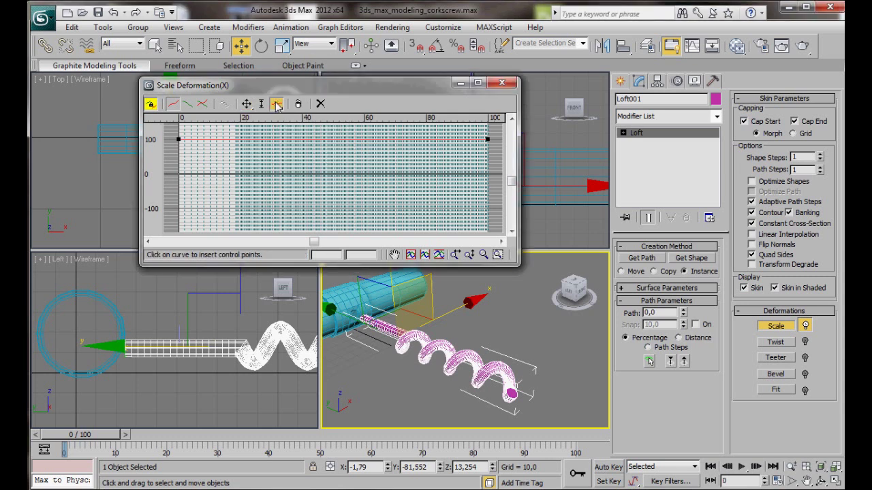
click(428, 139)
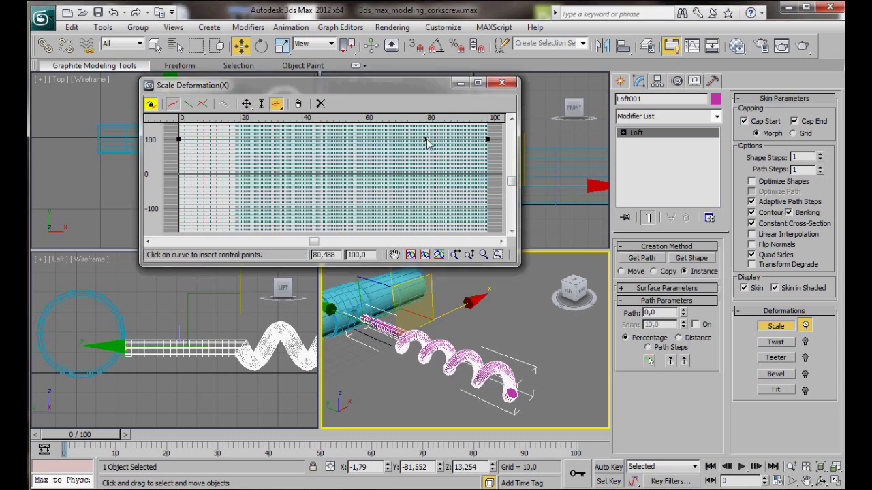
Lower the scale curve's end point at 100 to about 7.9 to taper the spiral's tip, and close the deformation window.
click(247, 105)
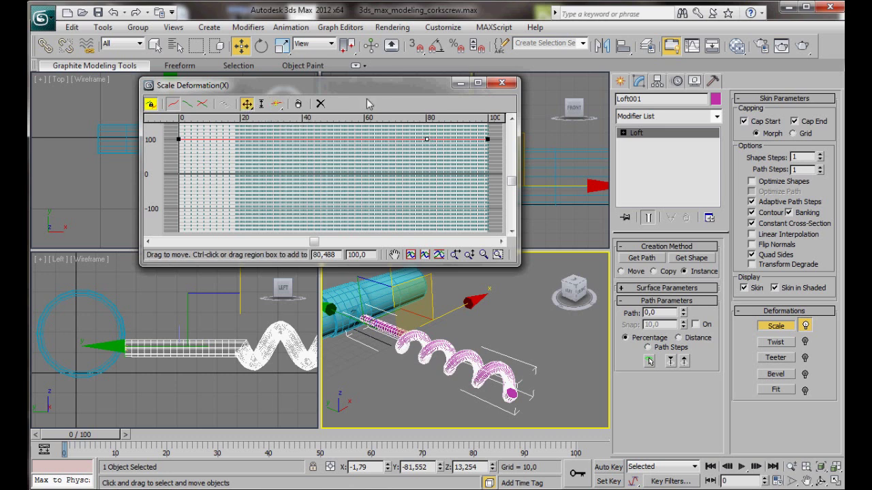
drag(486, 138, 486, 169)
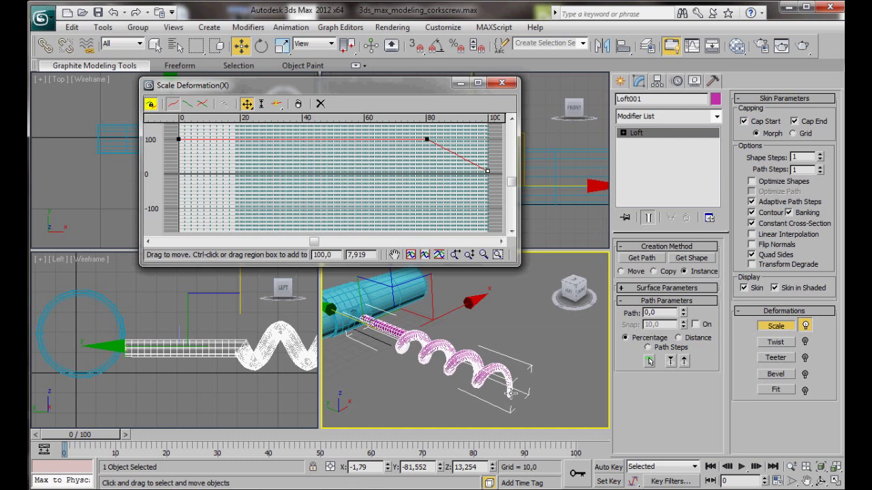
click(502, 83)
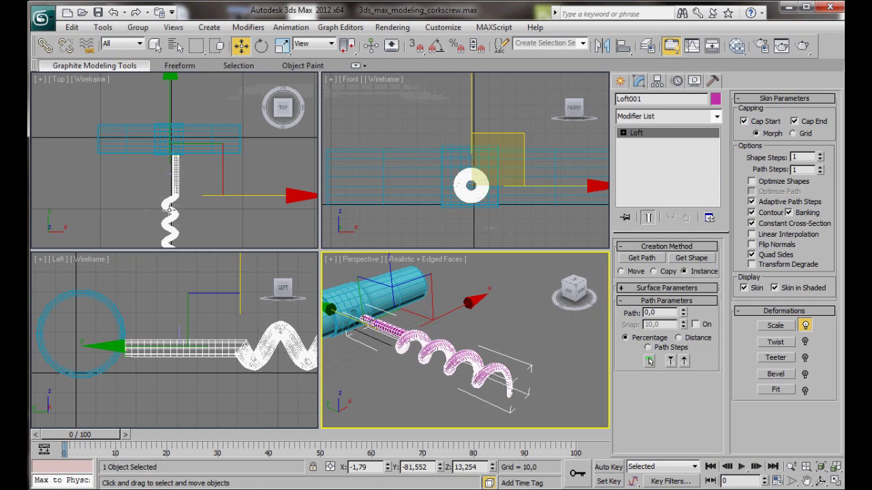
Convert the lofted corkscrew to an Editable Poly.
right_click(427, 345)
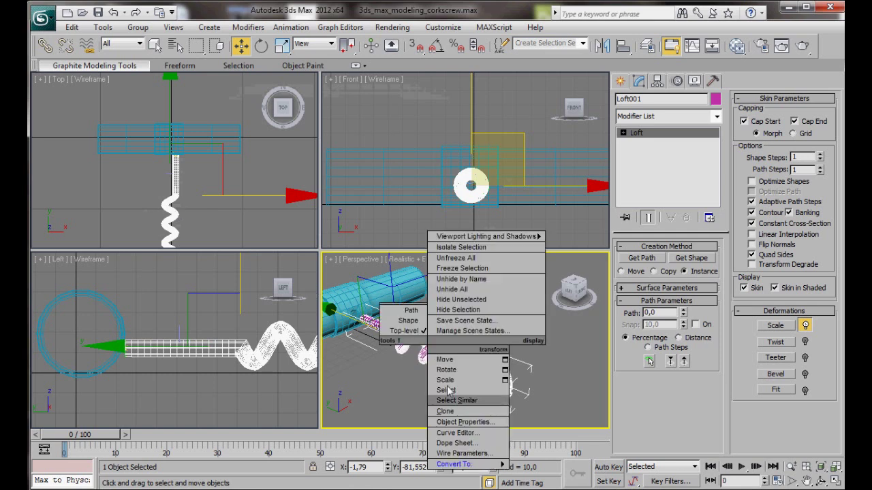
mouse_move(477, 463)
click(543, 475)
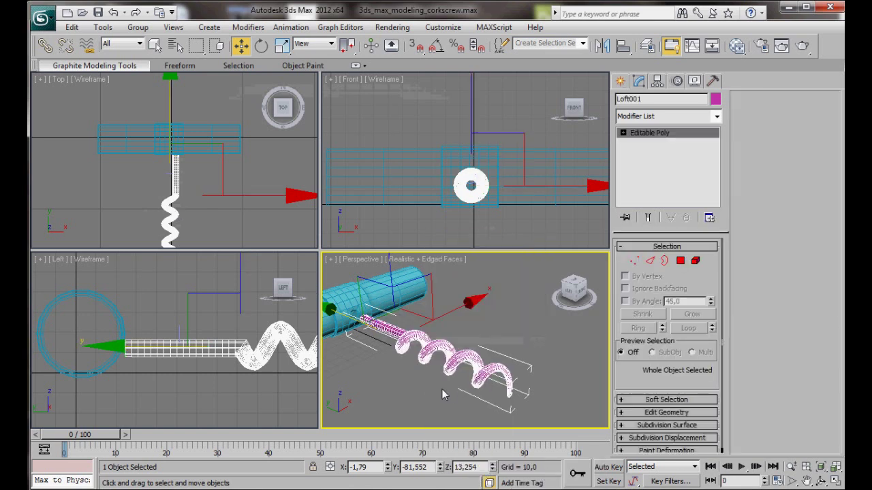
Maximize the Perspective view and raise the corkscrew by about 5.5 units in Z towards the handle's octagonal hole.
click(441, 389)
key(alt+w)
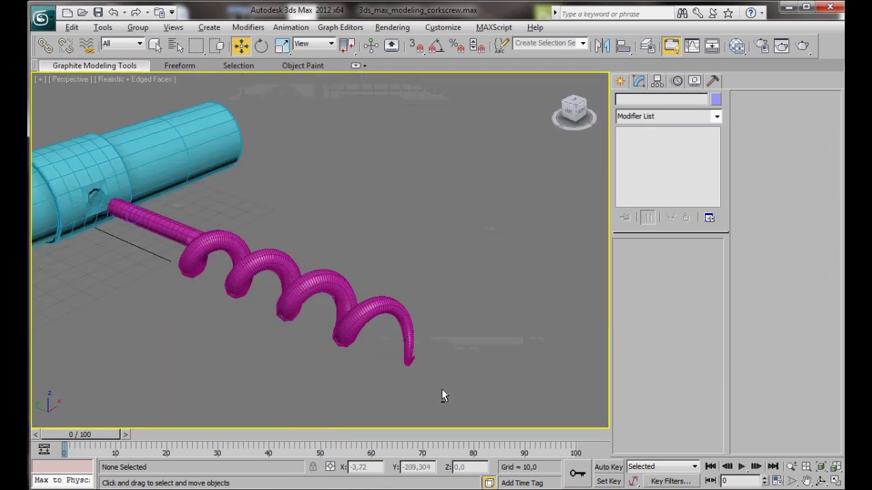
scroll(389, 341, up, 3)
middle_drag(182, 299, 344, 321)
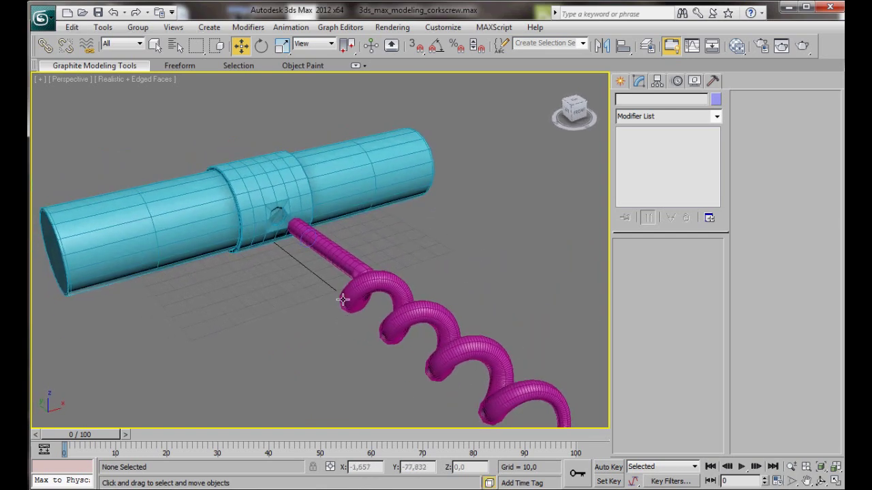
click(347, 295)
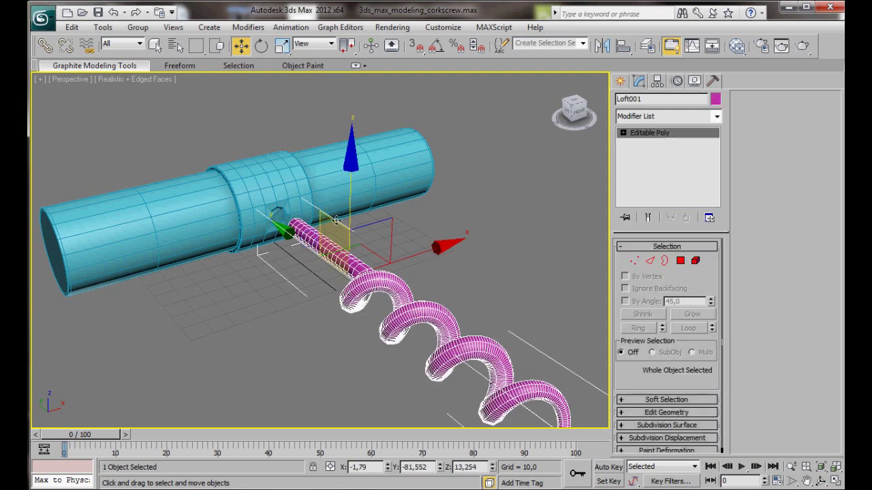
mouse_move(286, 235)
mouse_down()
mouse_move(261, 215)
mouse_move(290, 237)
mouse_move(285, 232)
mouse_up()
drag(356, 171, 354, 158)
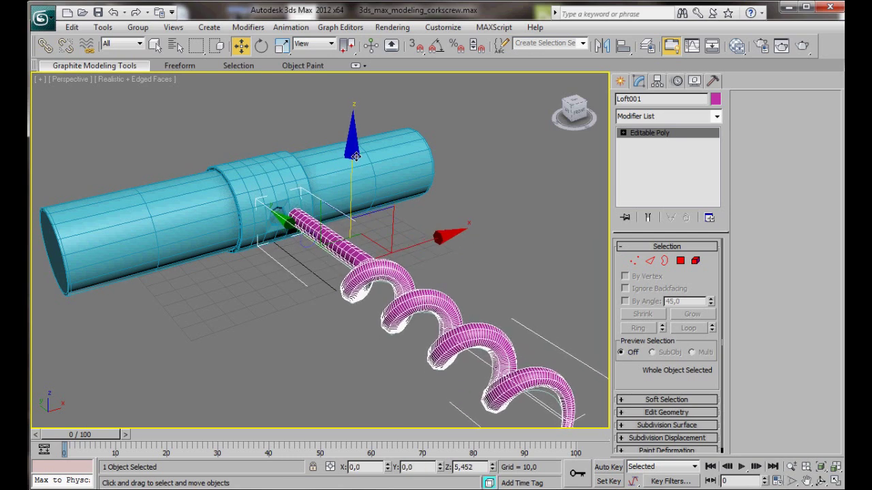
Shift the corkscrew sideways and adjust its height until the shank's end is centred in the handle's octagonal hole, and deselect it.
mouse_move(281, 331)
alt+middle_down()
mouse_move(321, 331)
mouse_move(267, 334)
mouse_move(279, 333)
alt+middle_up()
drag(421, 259, 408, 261)
middle_drag(245, 339, 470, 350)
scroll(364, 344, up, 5)
drag(467, 355, 417, 386)
alt+middle_drag(415, 382, 367, 382)
scroll(297, 298, down, 4)
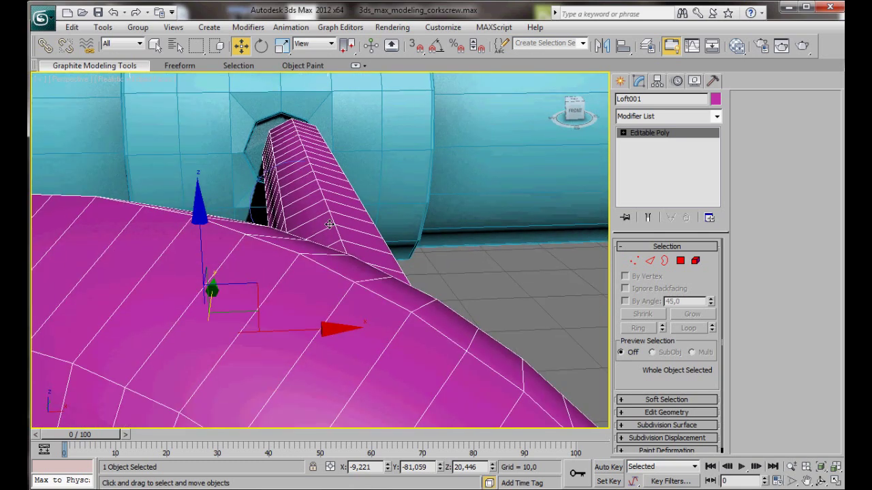
drag(322, 330, 297, 335)
key(q)
click(401, 291)
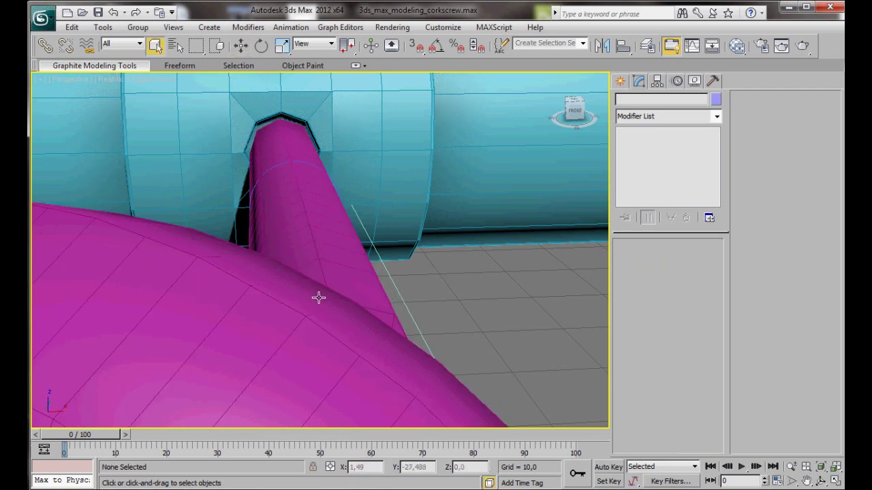
mouse_move(314, 300)
alt+middle_down()
mouse_move(351, 306)
mouse_move(358, 298)
mouse_move(302, 289)
alt+middle_up()
scroll(352, 307, down, 3)
scroll(302, 290, up, 3)
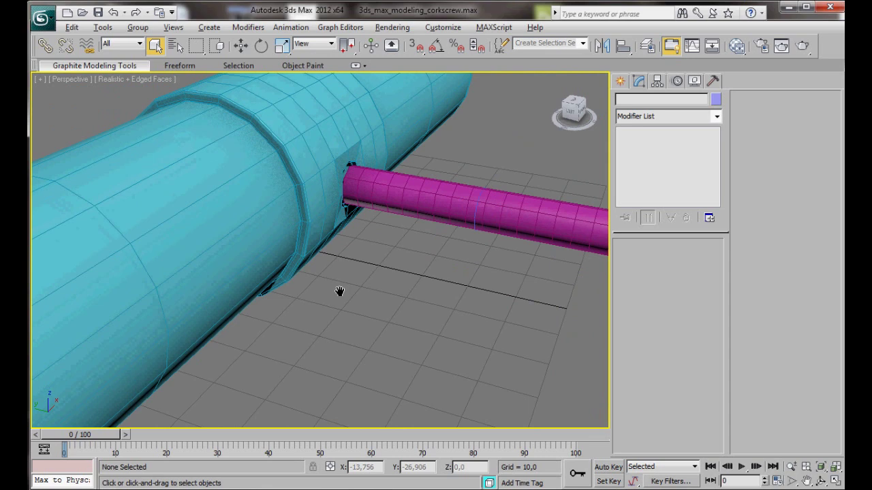
Move the corkscrew about 2.6 units along Y away from the handle, leaving a gap between the shank's end and the octagonal hole.
click(415, 197)
key(w)
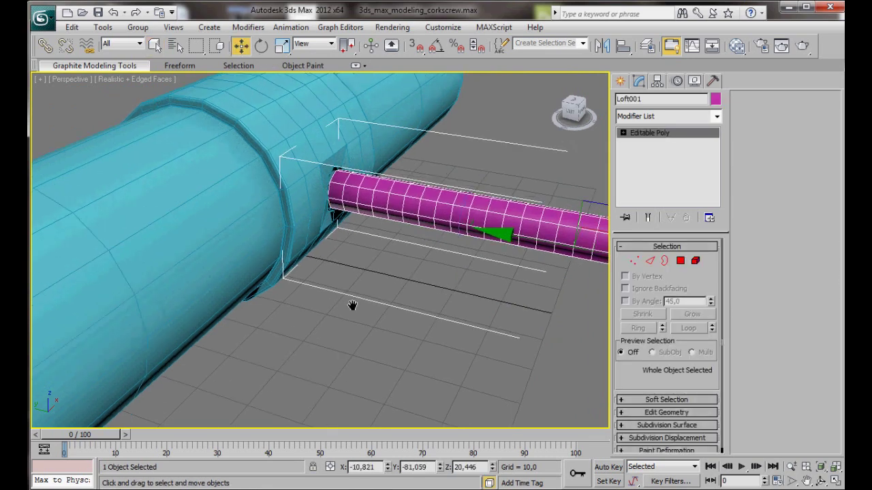
middle_drag(352, 306, 286, 302)
drag(414, 229, 429, 230)
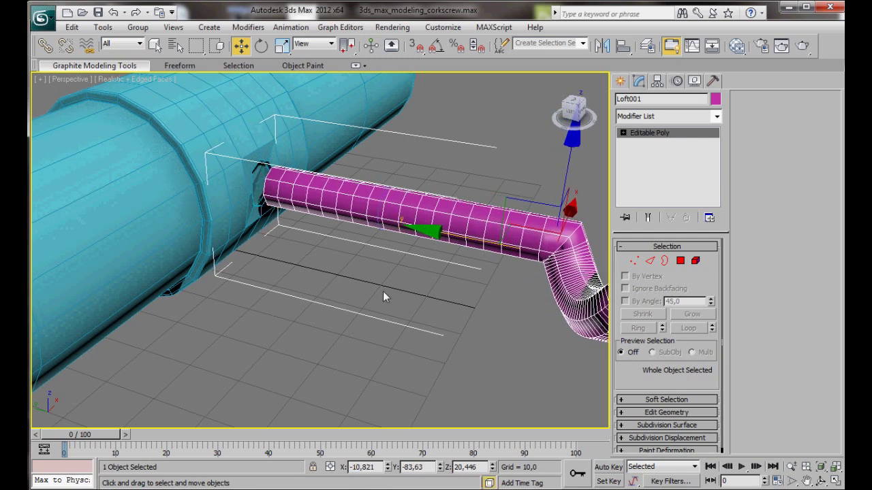
middle_drag(293, 340, 306, 347)
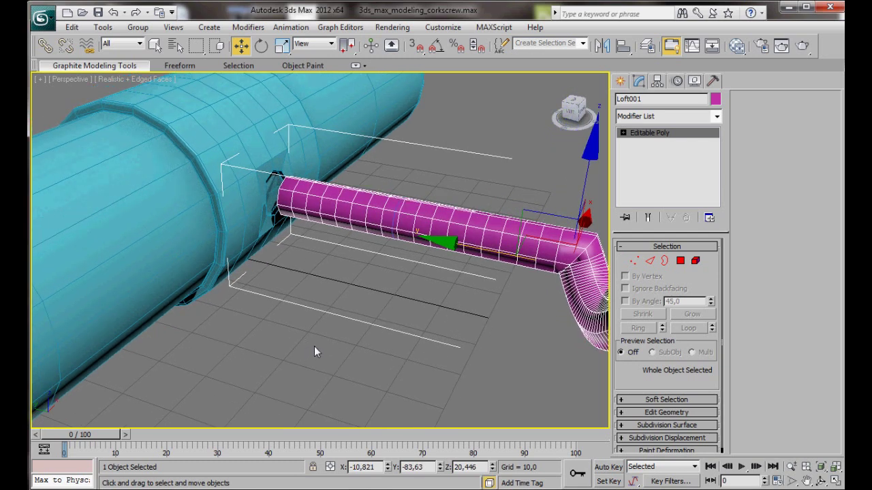
key(q)
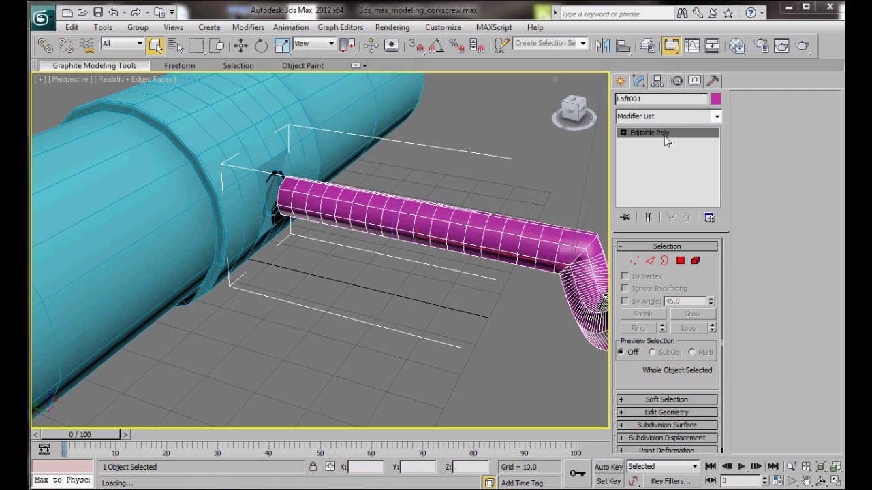
Attach the handle's central collar to the corkscrew so both form one Editable Poly.
click(621, 413)
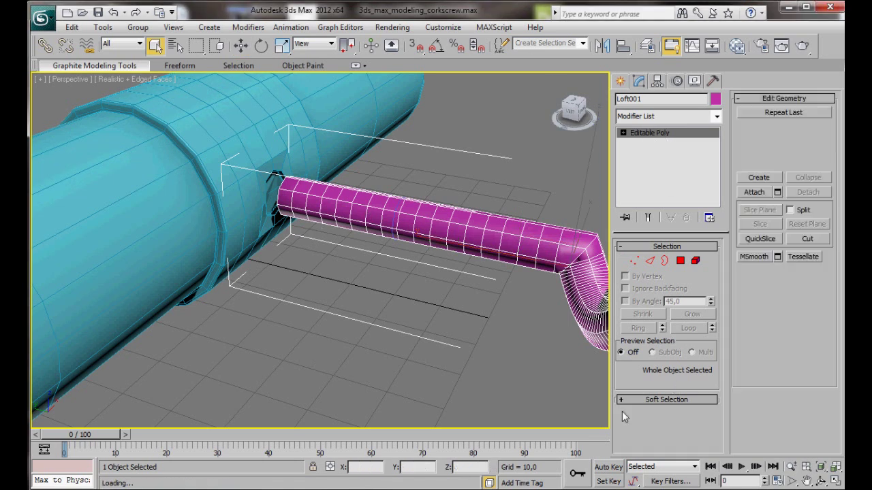
click(754, 194)
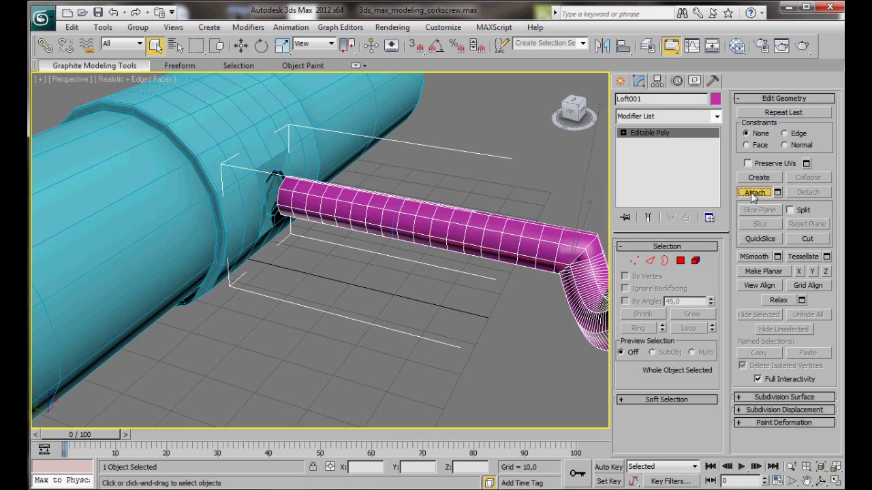
click(234, 123)
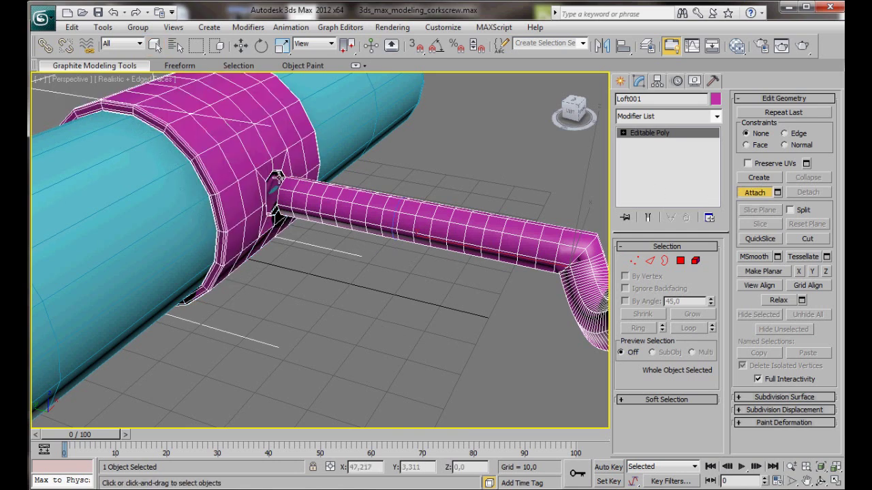
Select the polygon in the collar's octagonal hole together with the shank's facing end polygon, and show the polygon editing commands.
click(681, 262)
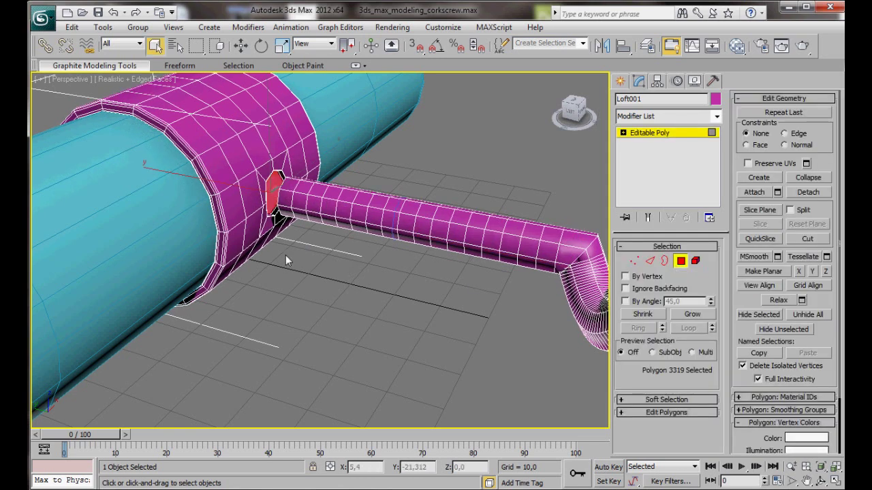
alt+middle_drag(358, 291, 281, 306)
scroll(383, 302, up, 5)
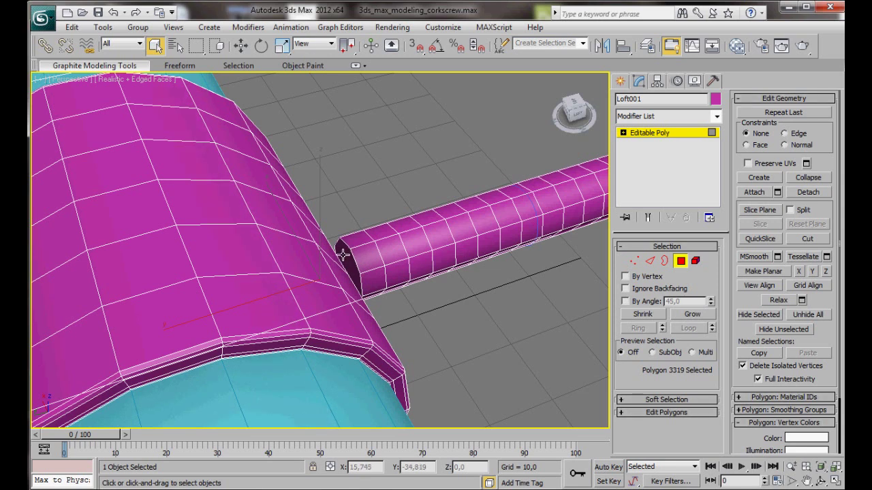
ctrl+click(343, 254)
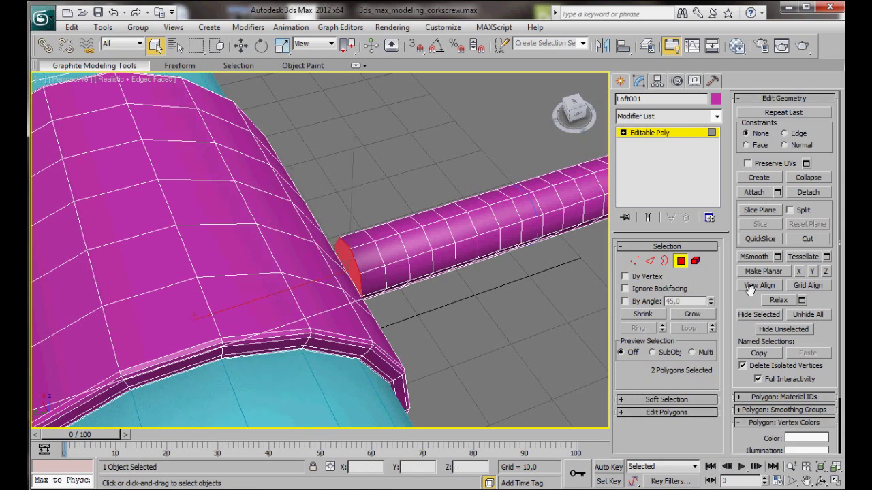
click(621, 413)
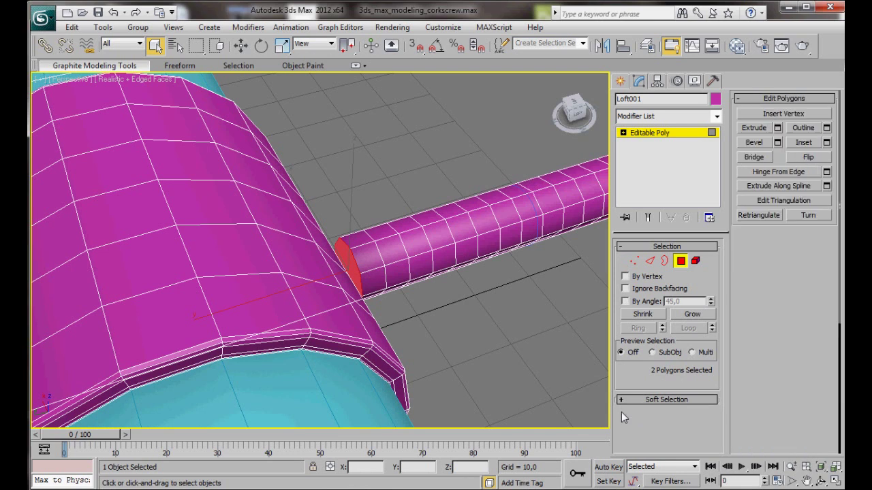